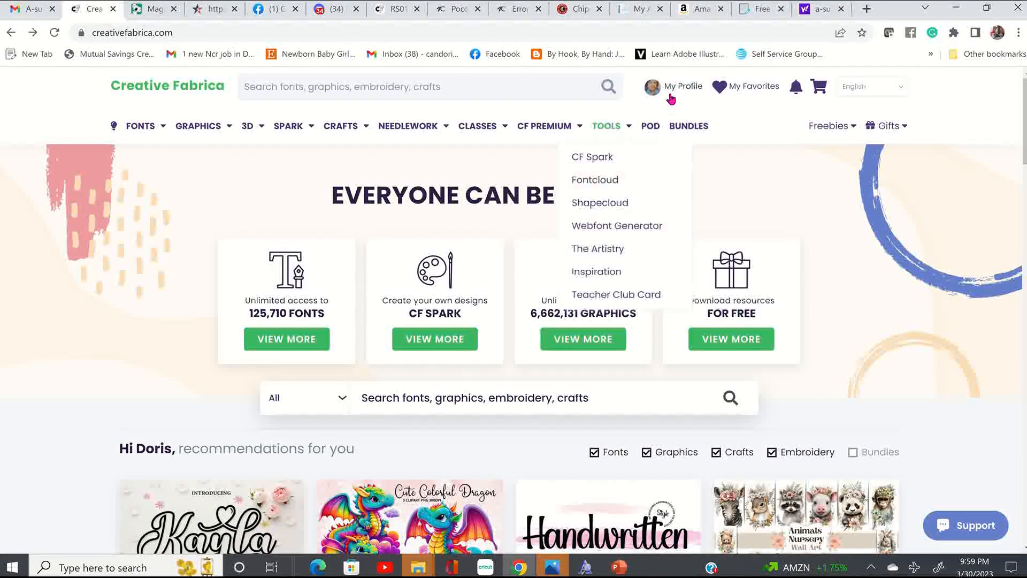
Open the Spark art generator for creating art and go to the account's own creations.
mouse_move(677, 90)
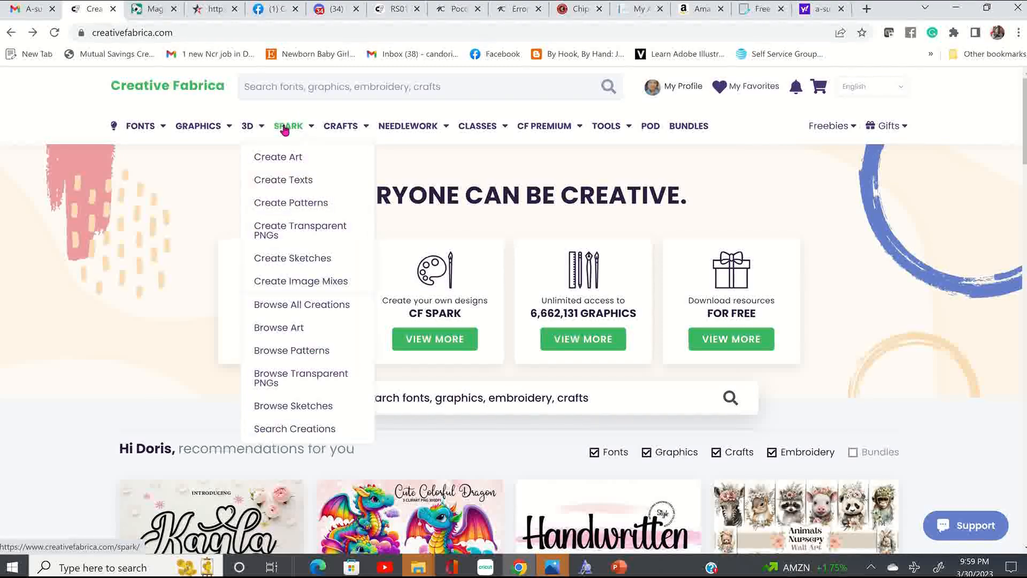
mouse_move(252, 126)
mouse_move(287, 129)
left_click(297, 158)
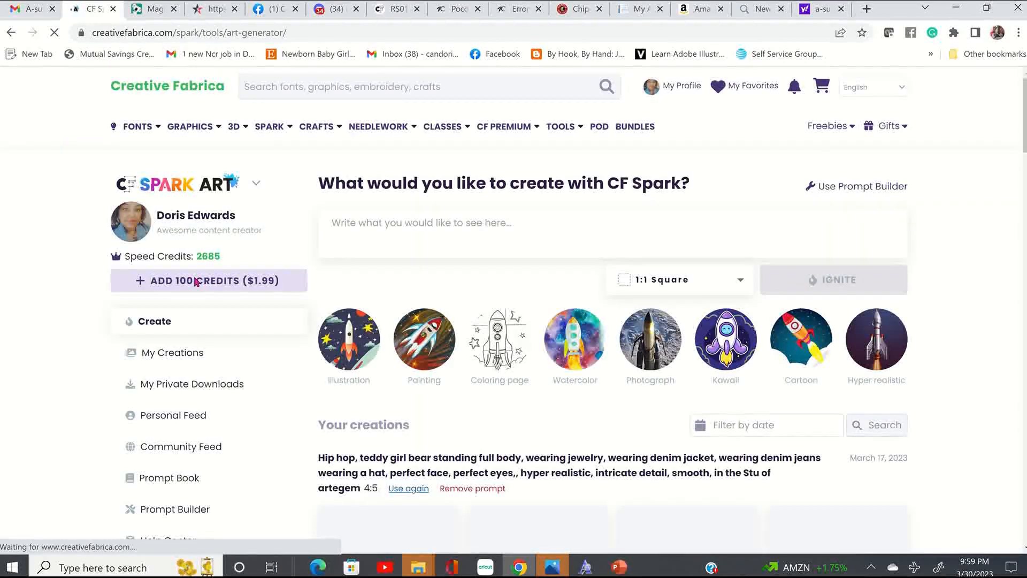
left_click(187, 357)
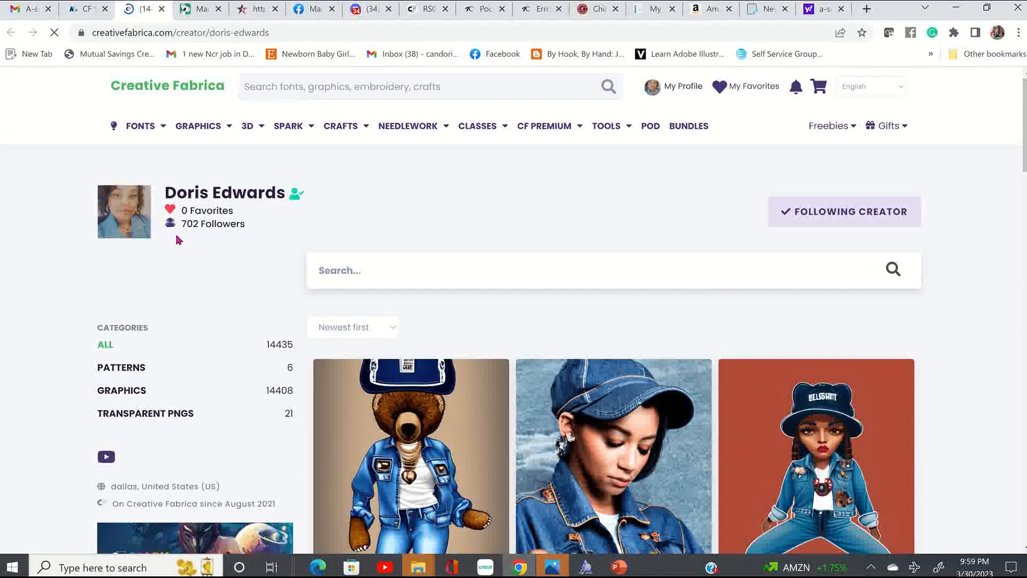
Browse the gallery of published creations, sorted newest first, on the creator page.
scroll(178, 239, "down", 6)
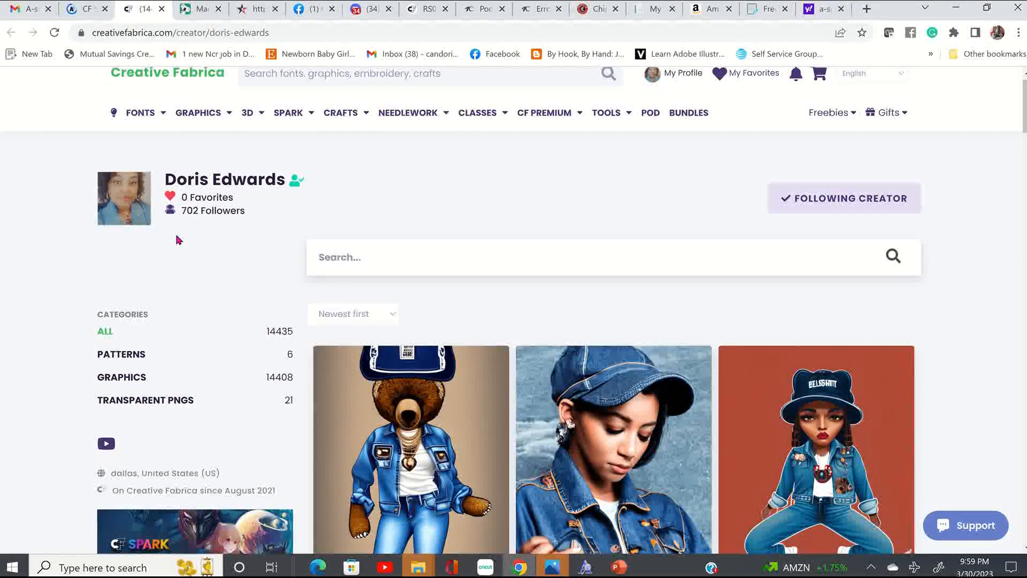
scroll(178, 240, "down", 5)
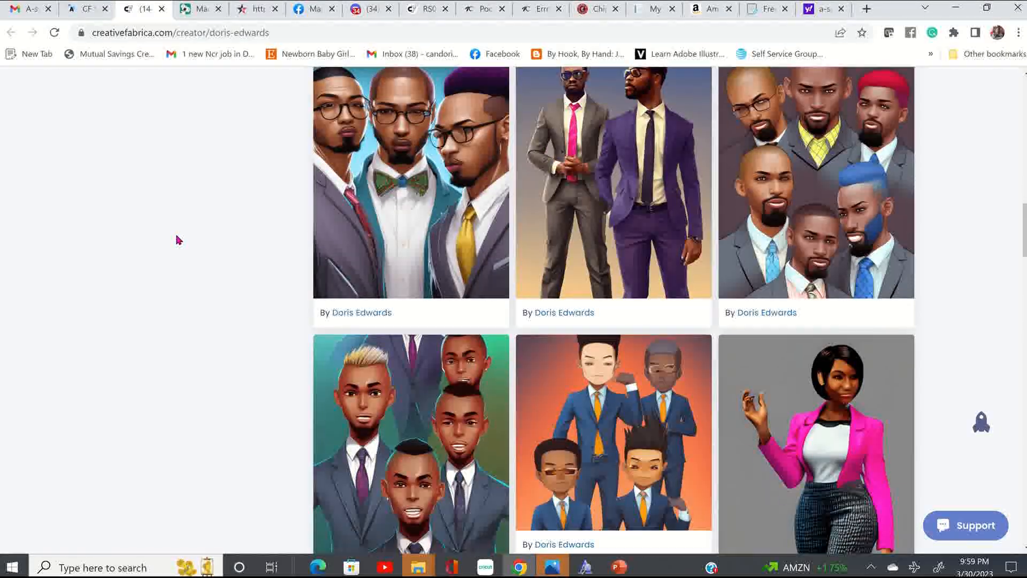
scroll(178, 239, "down", 2)
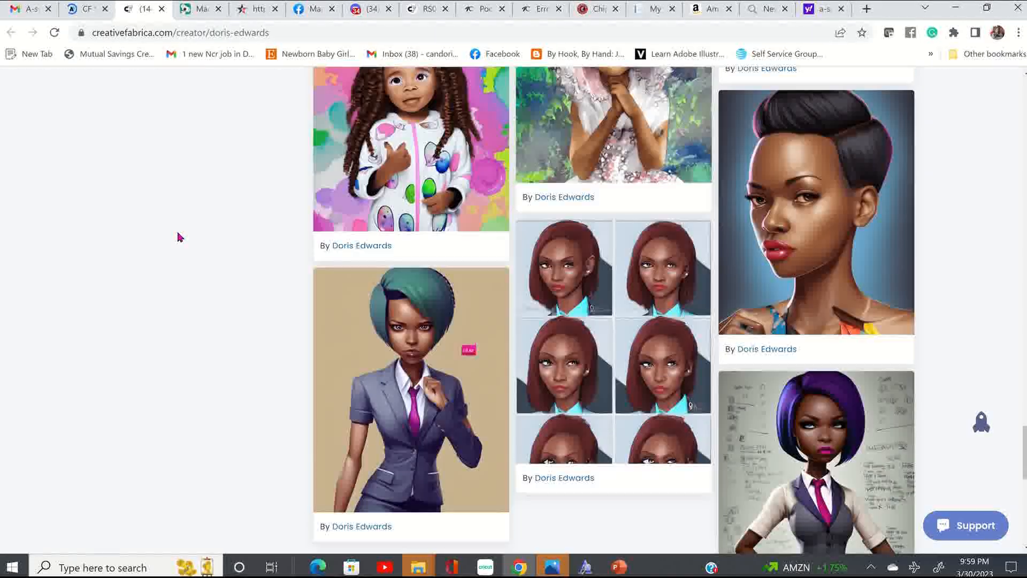
scroll(179, 238, "down", 5)
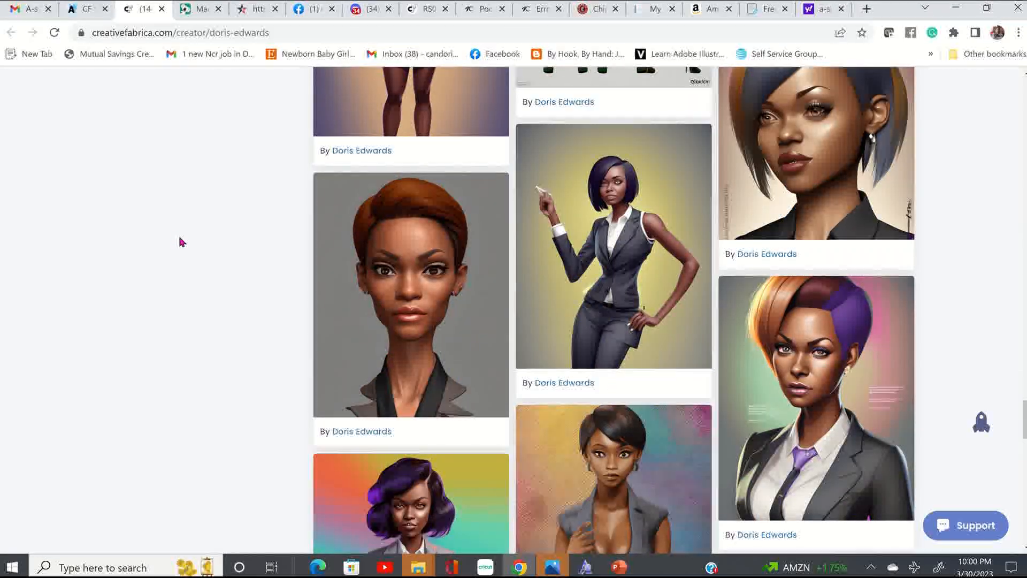
scroll(179, 242, "down", 10)
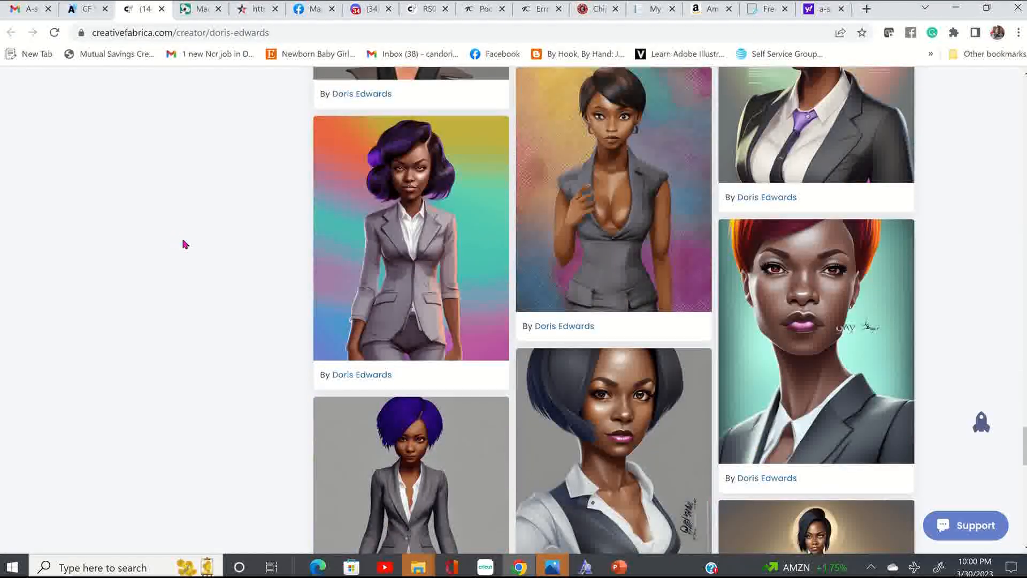
scroll(185, 244, "down", 8)
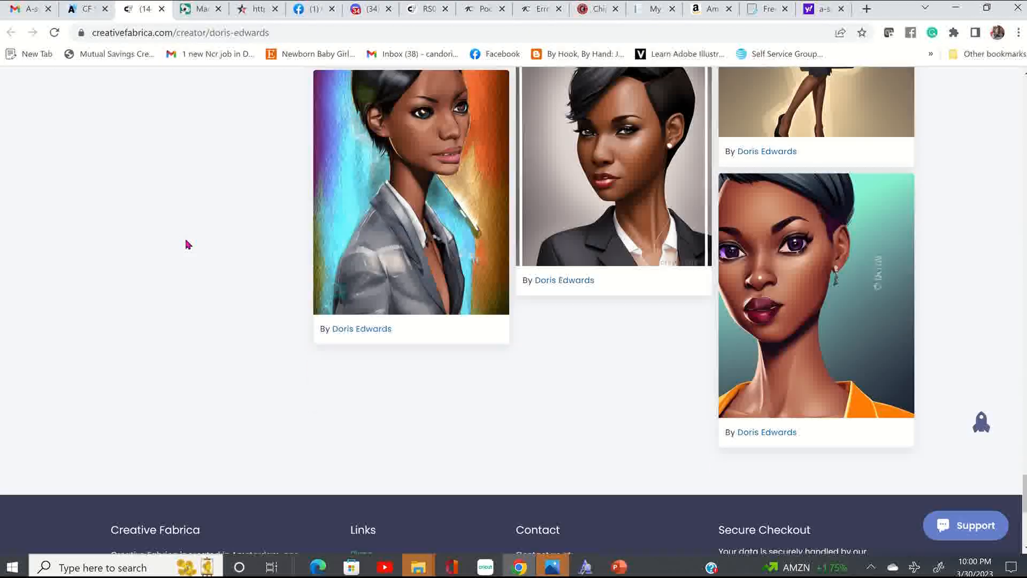
scroll(186, 244, "down", 15)
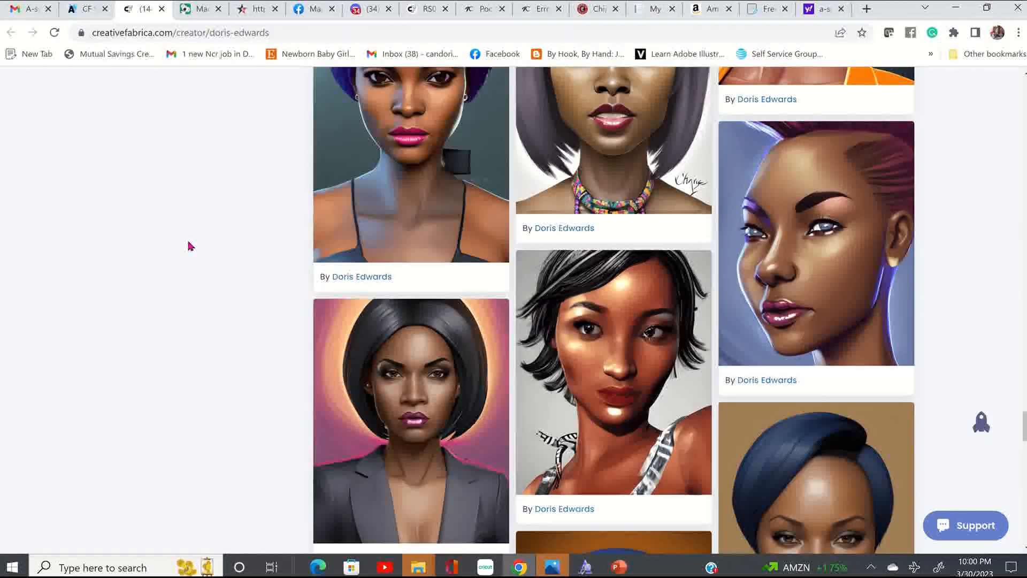
scroll(149, 256, "down", 1)
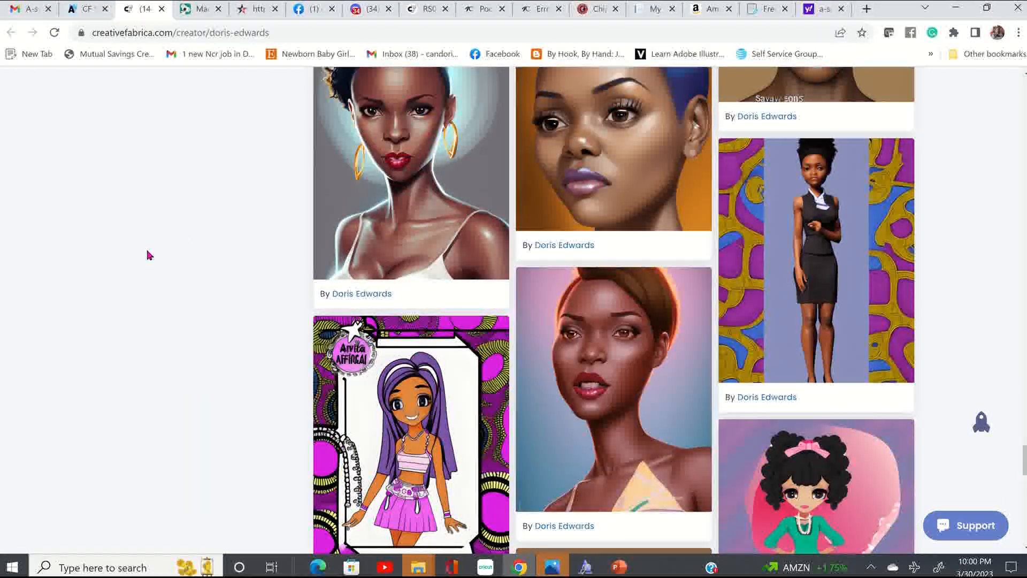
scroll(150, 256, "down", 15)
scroll(94, 219, "up", 20)
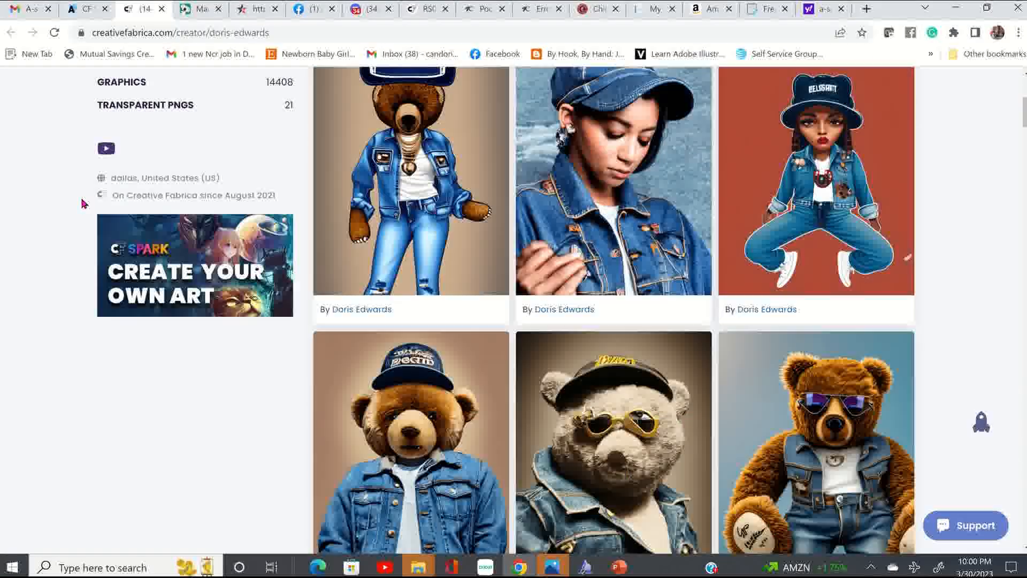
scroll(83, 203, "up", 6)
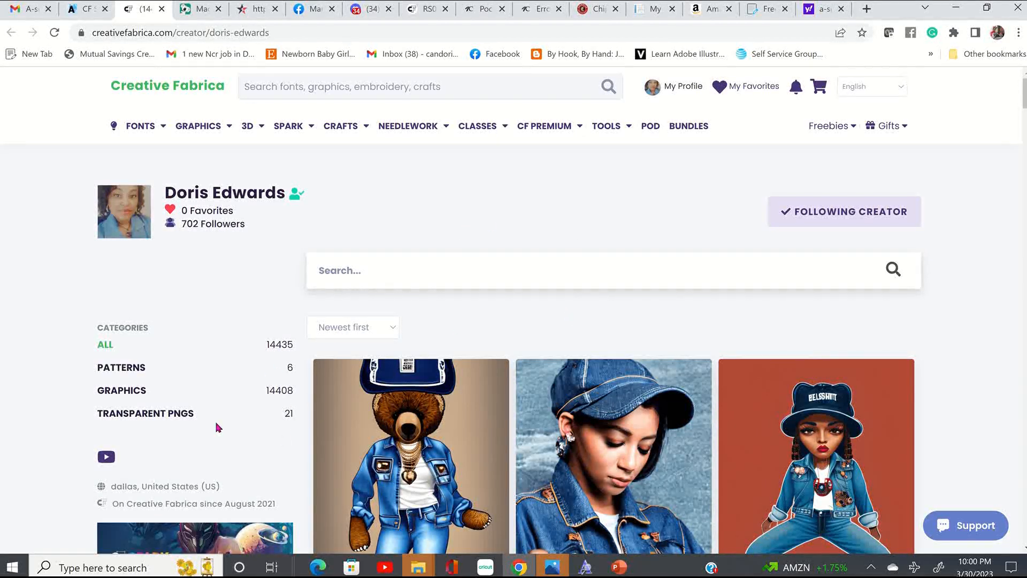
scroll(590, 214, "down", 3)
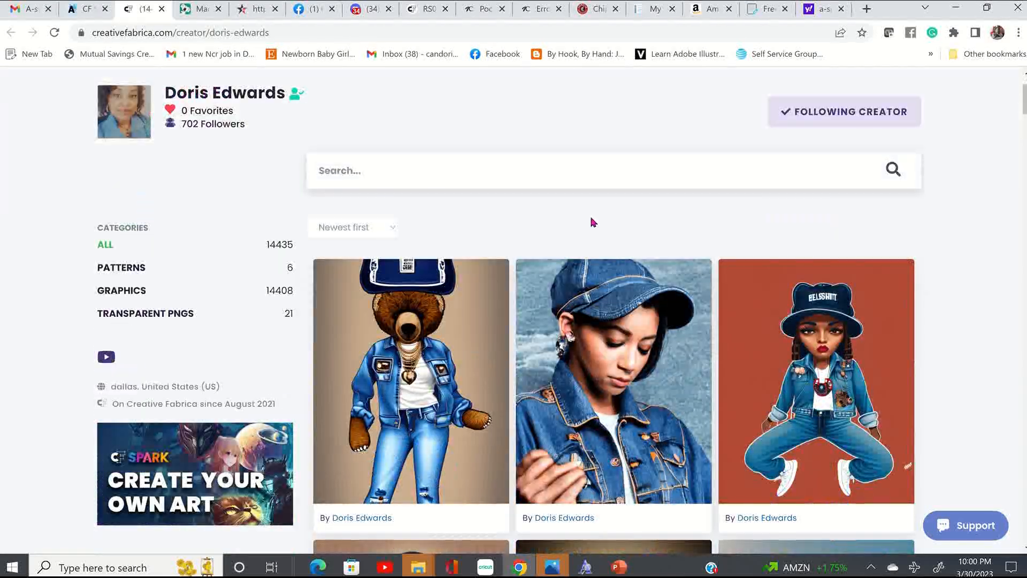
scroll(593, 222, "down", 4)
scroll(594, 222, "up", 5)
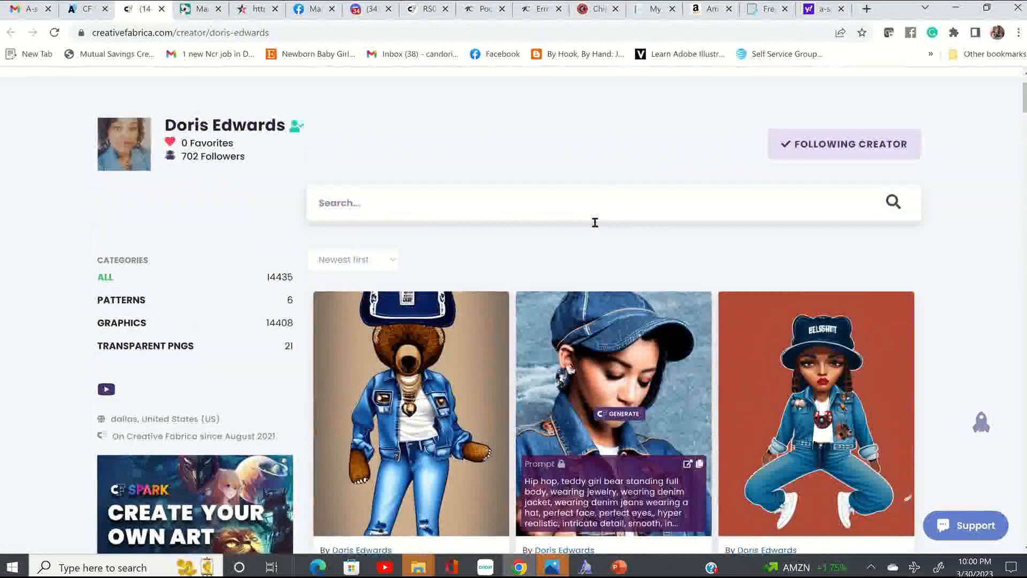
scroll(597, 227, "down", 15)
scroll(583, 233, "up", 8)
scroll(583, 234, "up", 10)
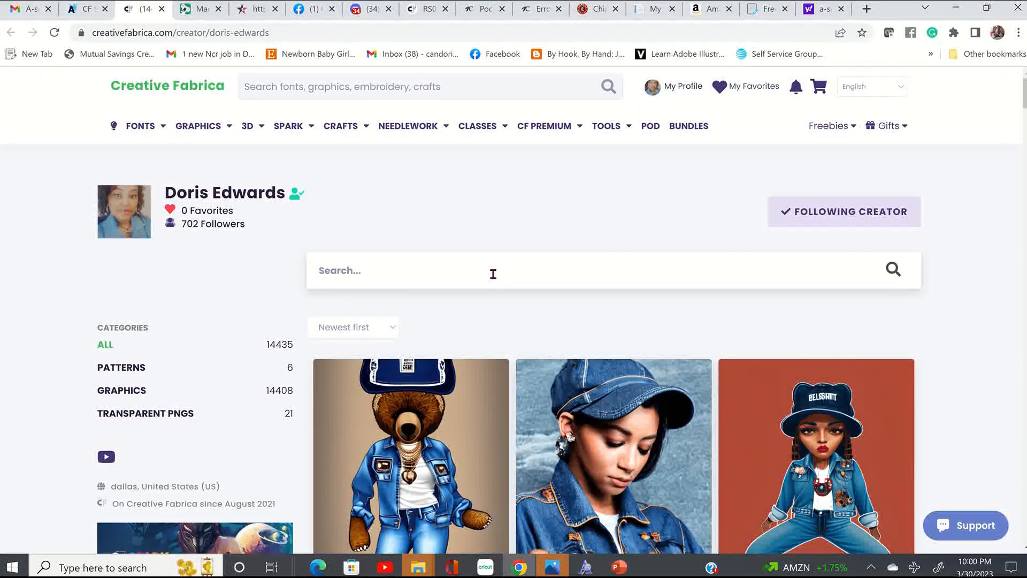
Sort the creations by Oldest first and look through the earliest artworks.
left_click(394, 331)
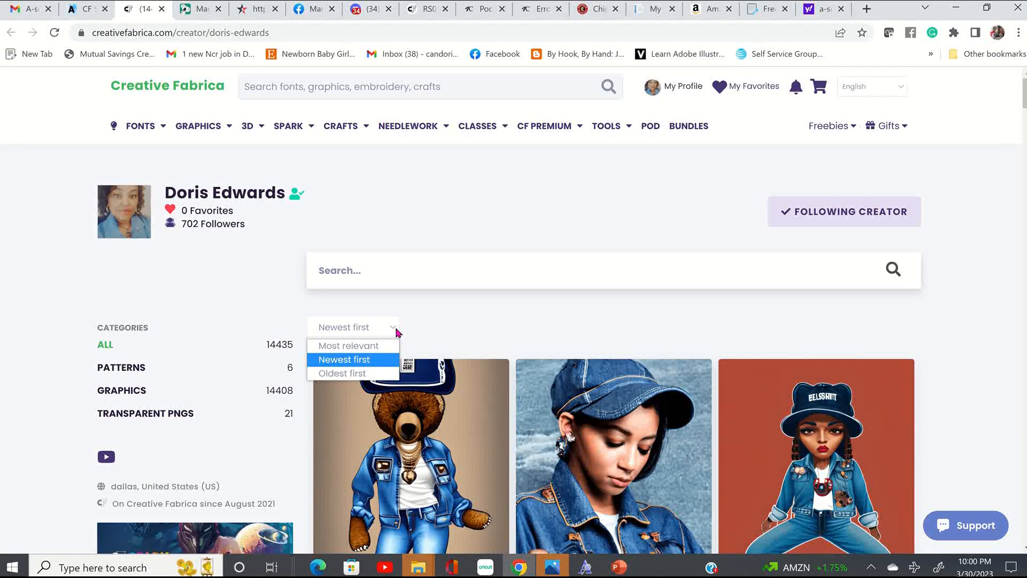
left_click(340, 375)
scroll(464, 300, "down", 6)
scroll(407, 322, "down", 9)
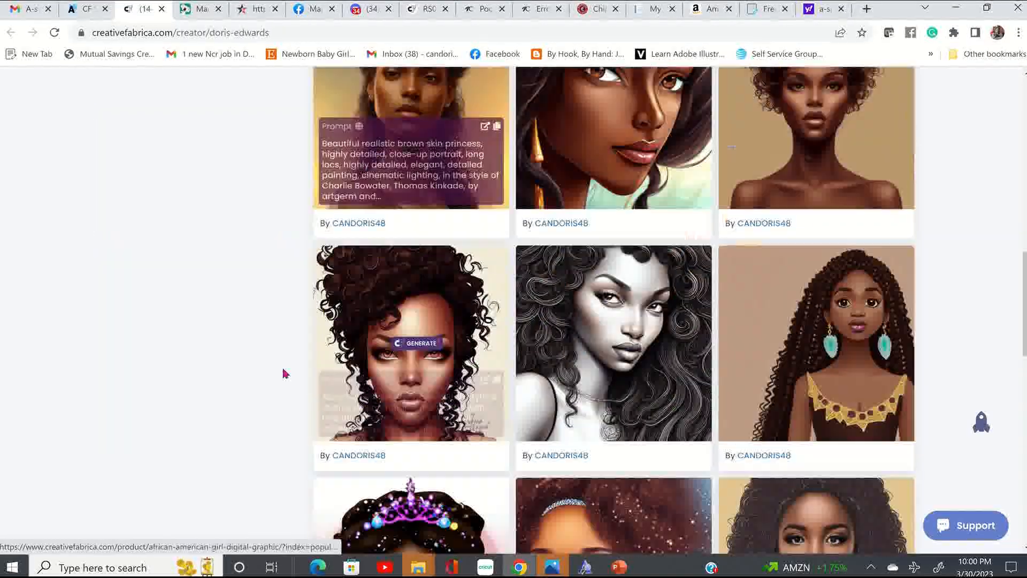
scroll(134, 370, "down", 9)
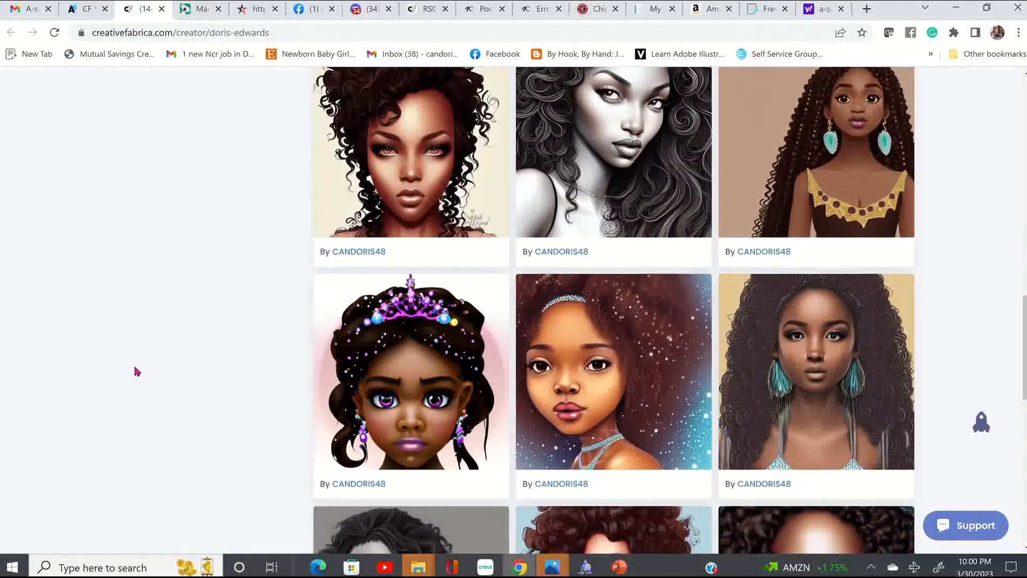
scroll(141, 371, "down", 7)
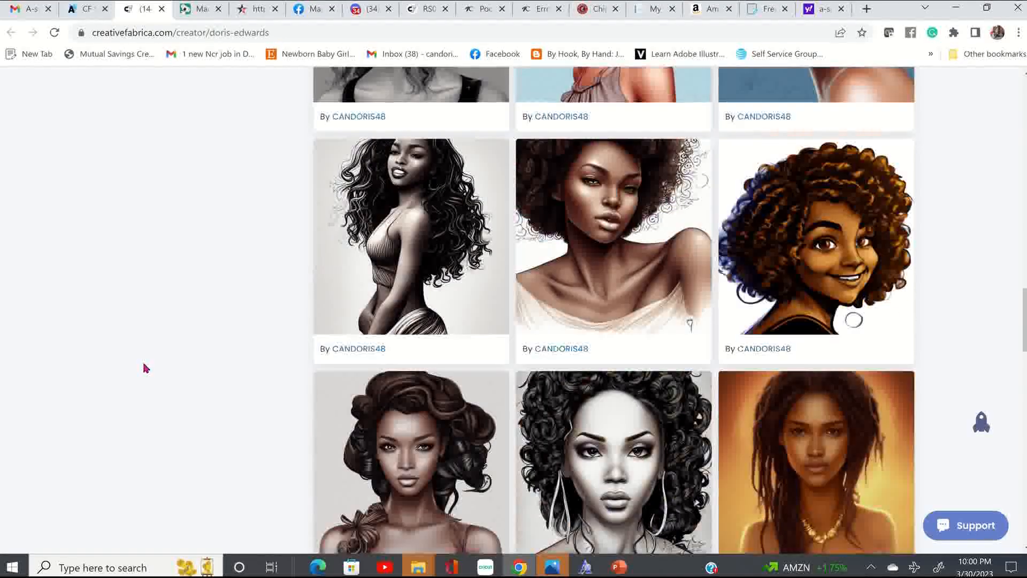
scroll(145, 368, "down", 12)
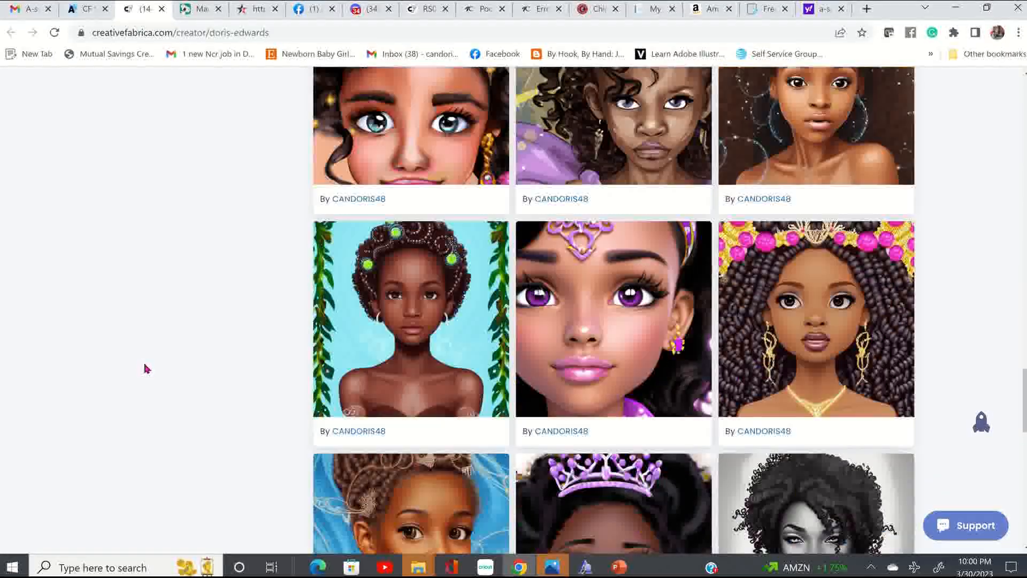
scroll(147, 368, "down", 9)
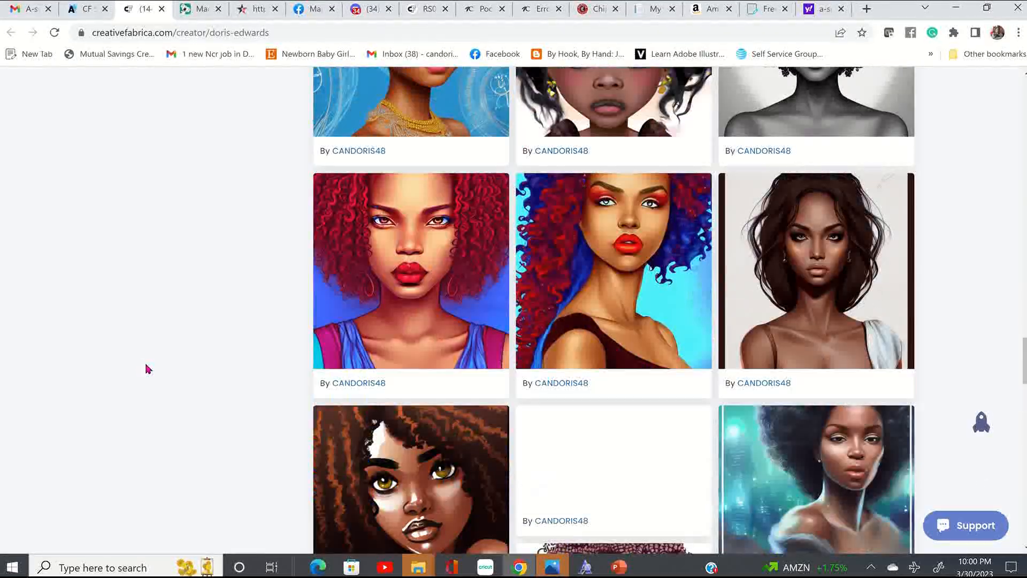
scroll(149, 368, "down", 10)
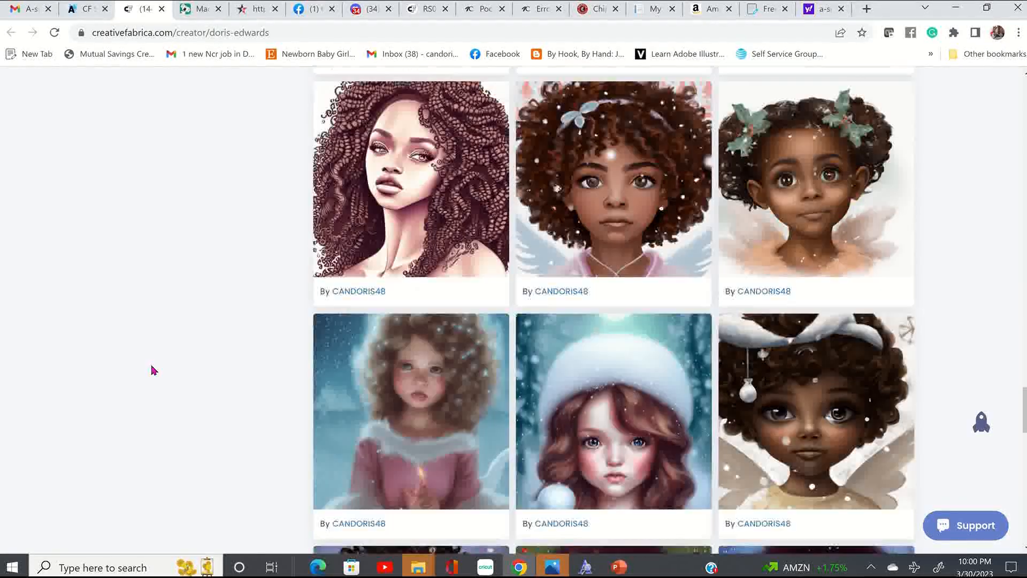
scroll(156, 371, "down", 12)
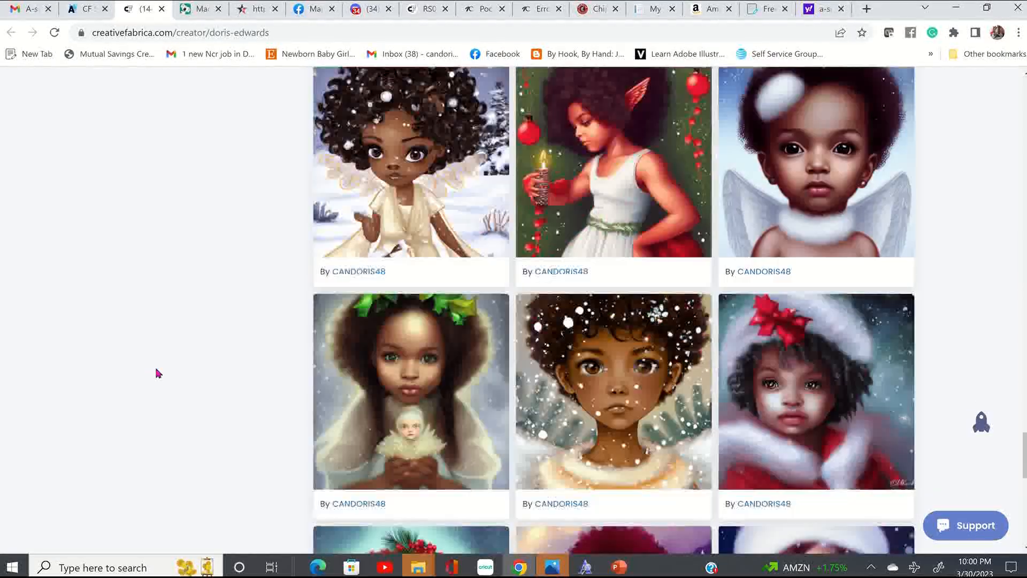
scroll(159, 373, "down", 3)
scroll(139, 353, "up", 20)
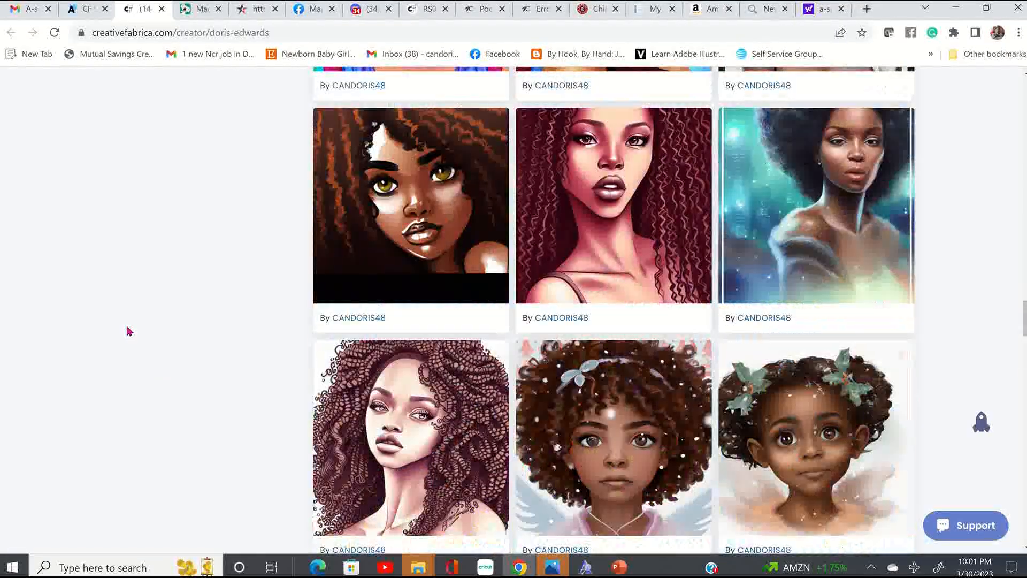
scroll(123, 328, "up", 15)
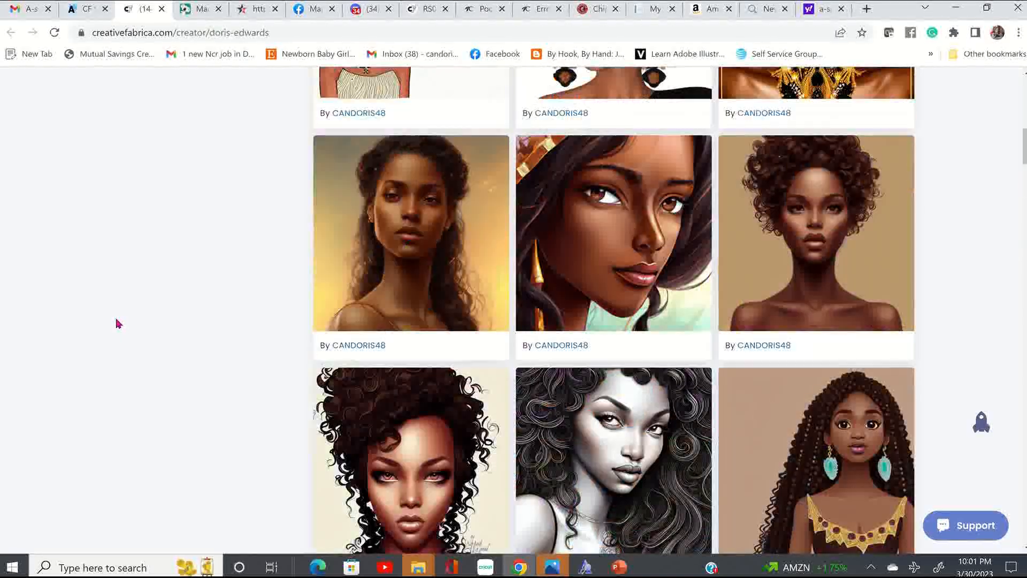
scroll(119, 324, "up", 8)
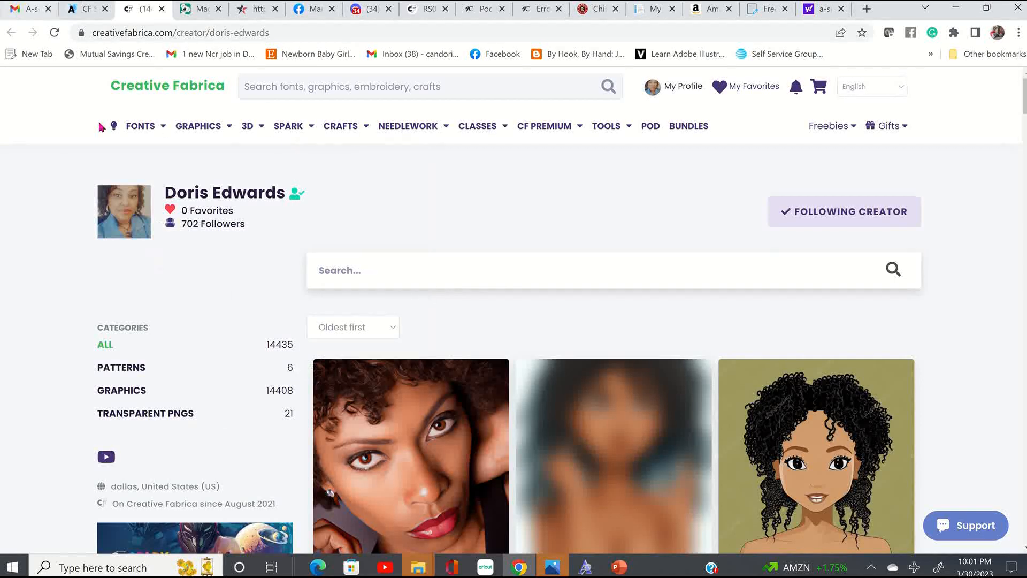
Search the whole site for RHINESTONE.
mouse_move(196, 137)
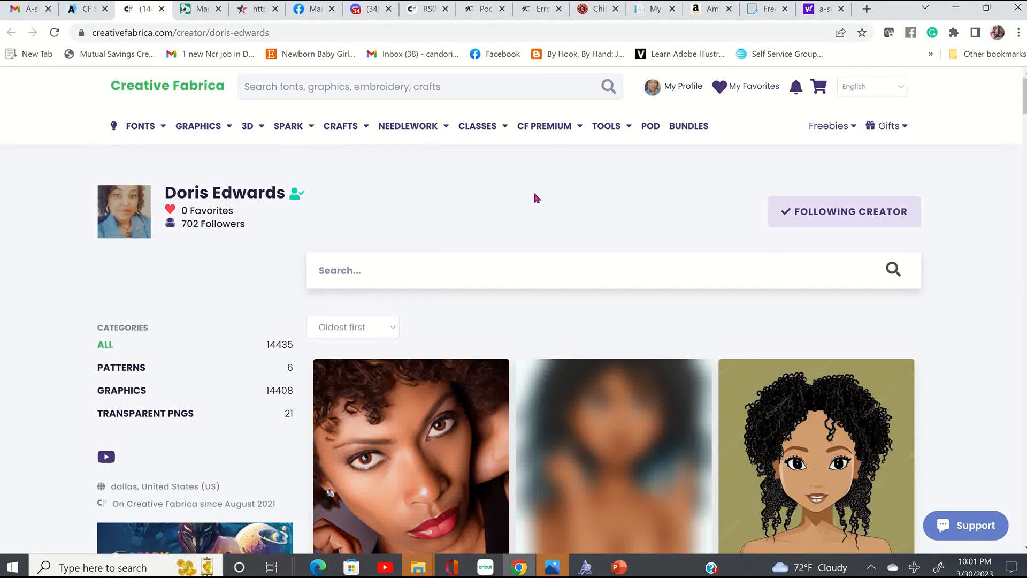
left_click(490, 87)
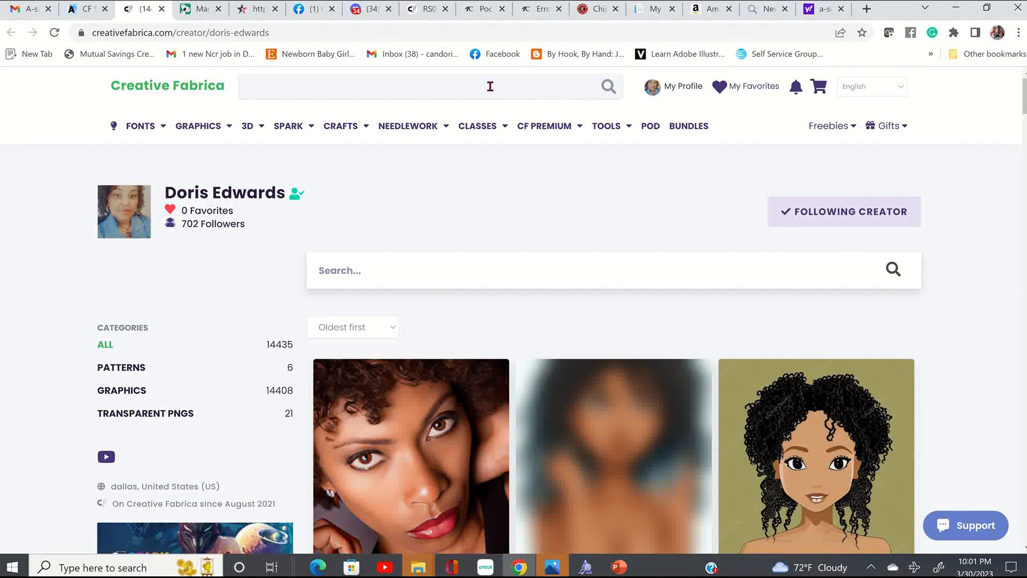
mouse_move(139, 131)
type("RHINE")
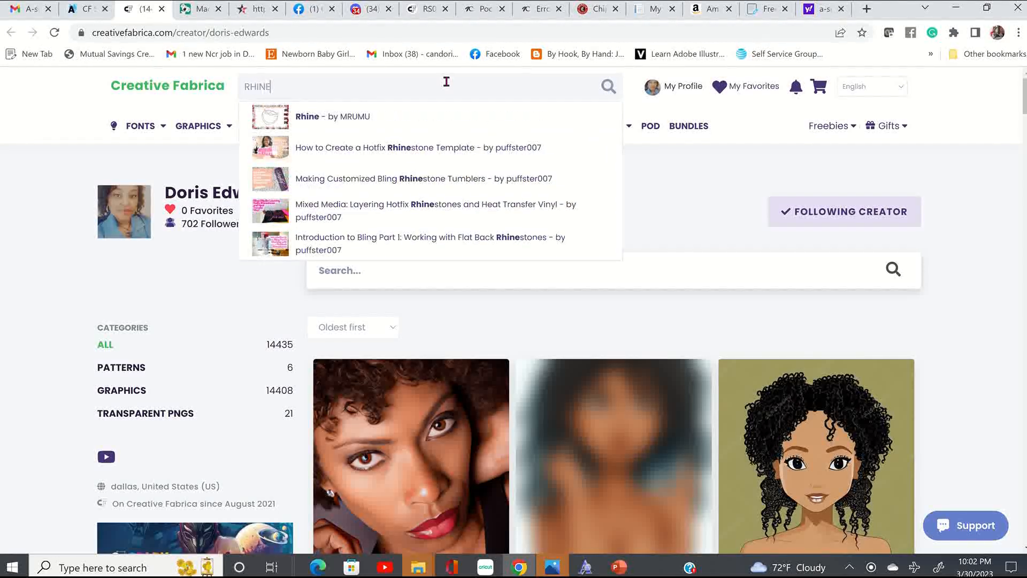
type("STONE")
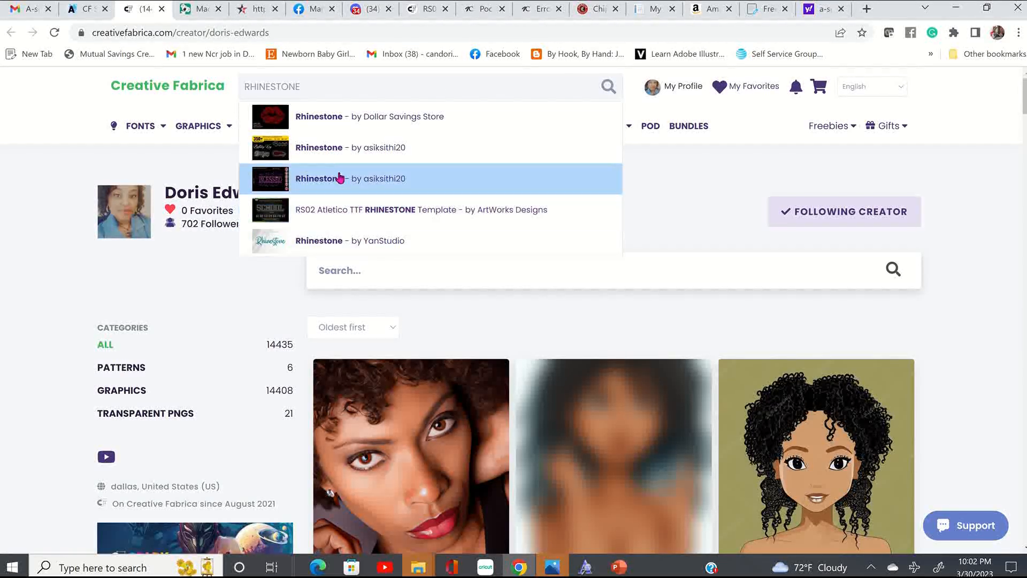
left_click(609, 90)
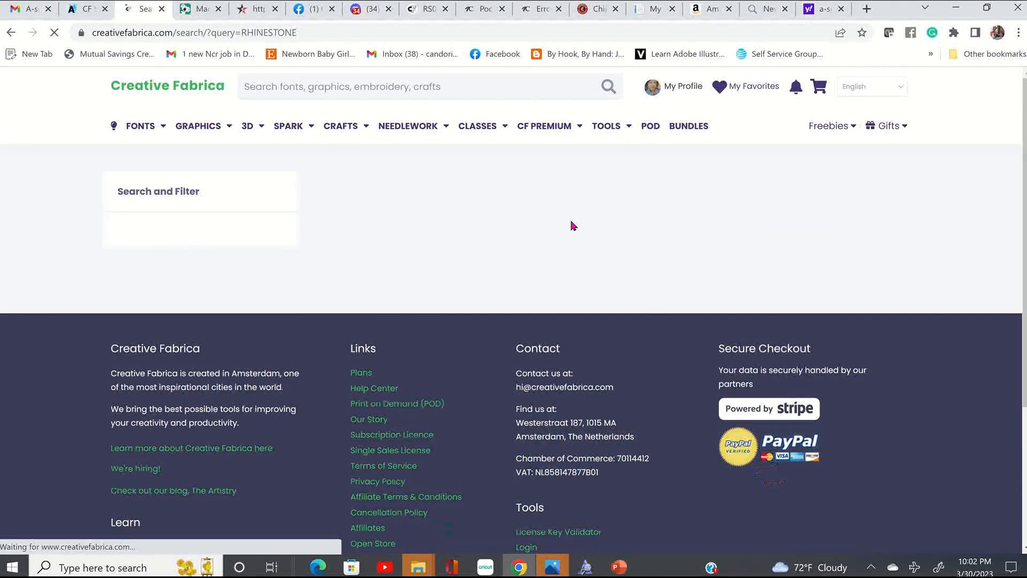
Filter the search results to the Rhinestones category.
scroll(572, 227, "down", 3)
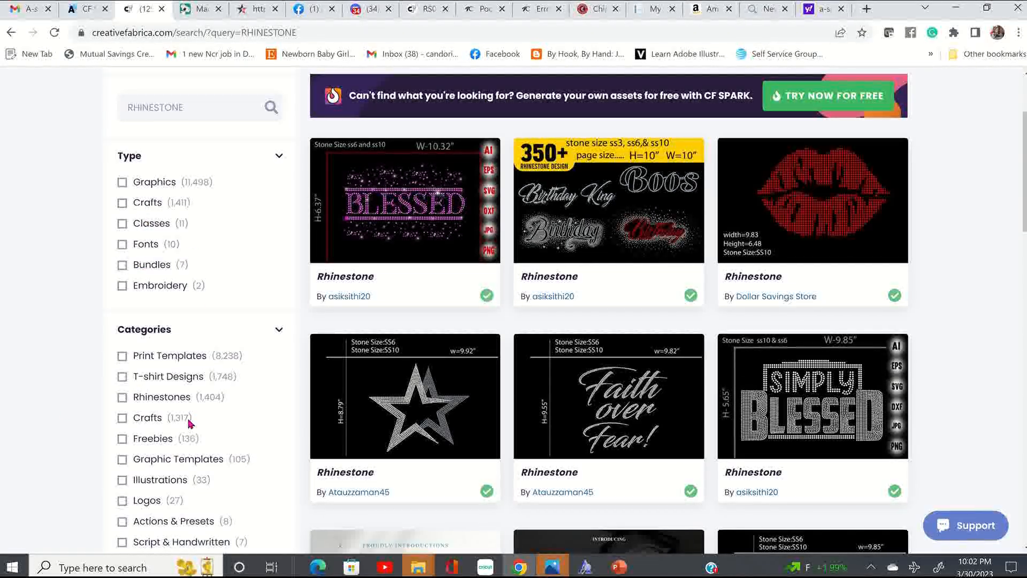
scroll(190, 424, "down", 3)
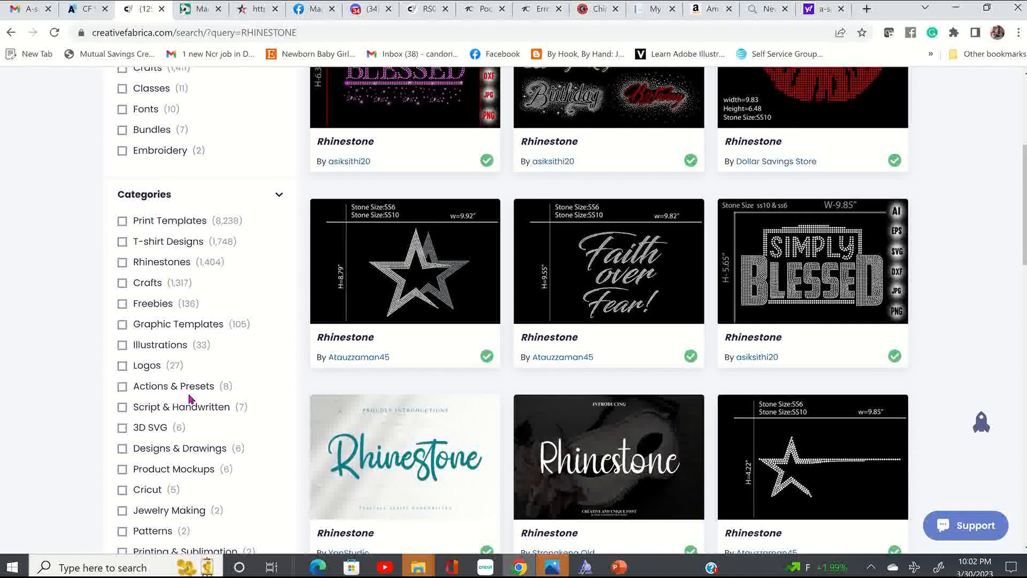
left_click(122, 263)
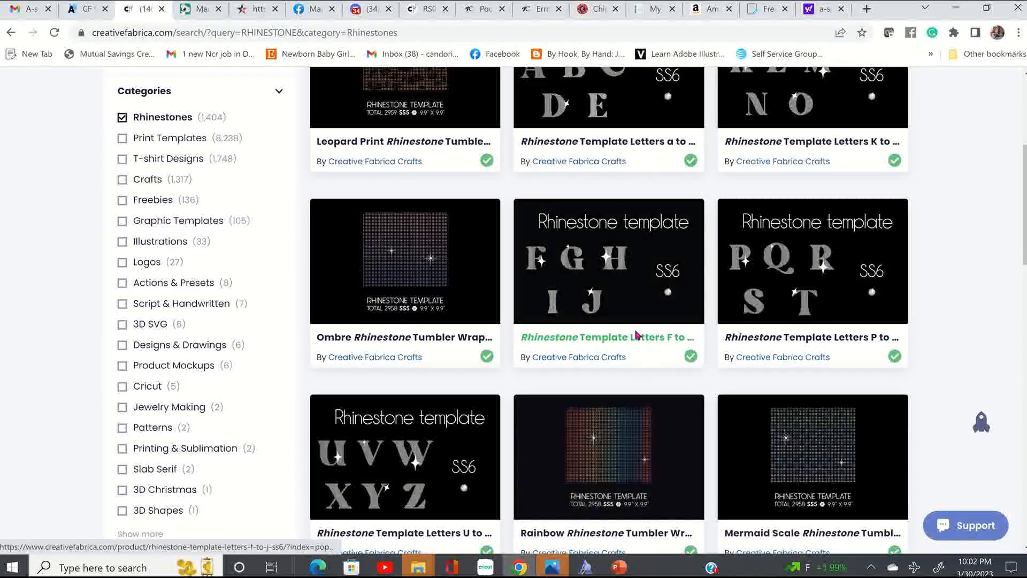
Browse the filtered rhinestone results through several pages of tumbler wraps, letter sets and themed templates.
scroll(639, 336, "up", 5)
scroll(905, 350, "down", 5)
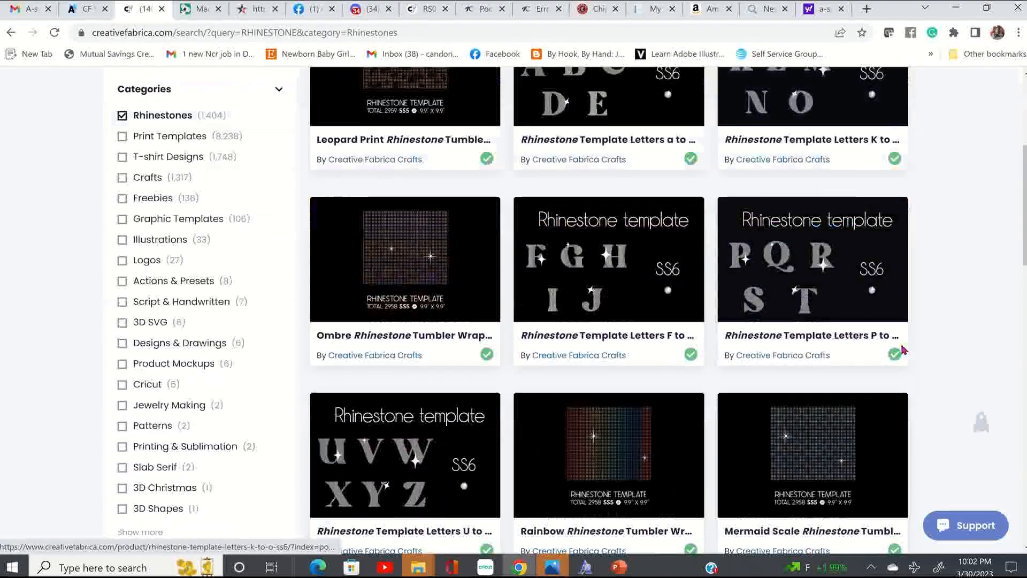
scroll(902, 349, "down", 15)
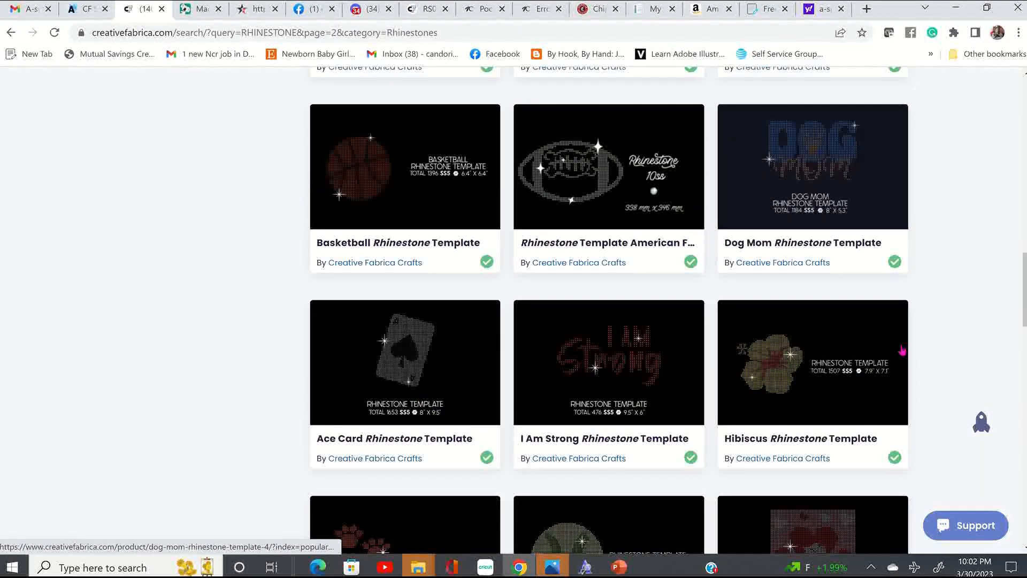
scroll(904, 350, "down", 5)
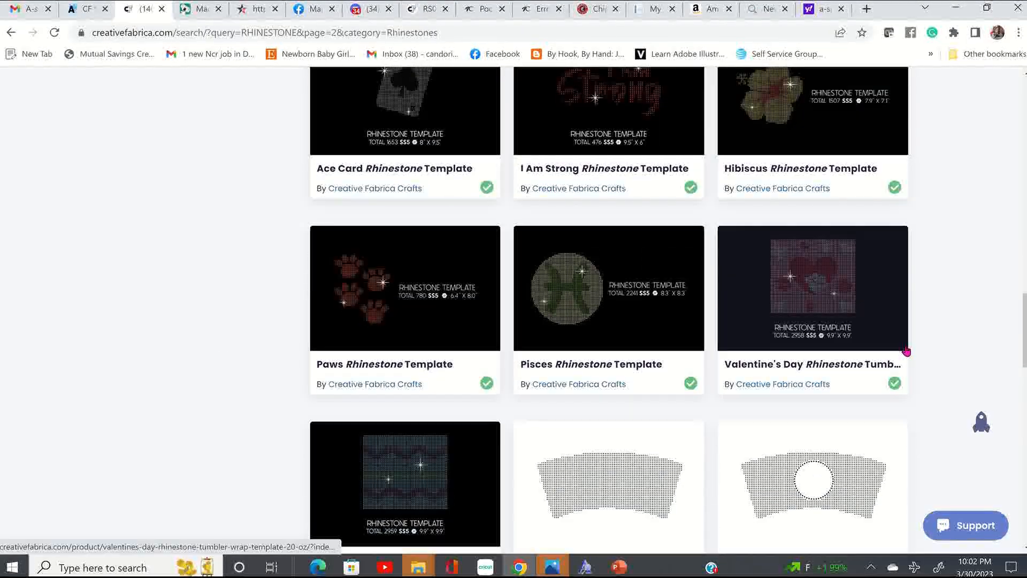
scroll(910, 350, "down", 15)
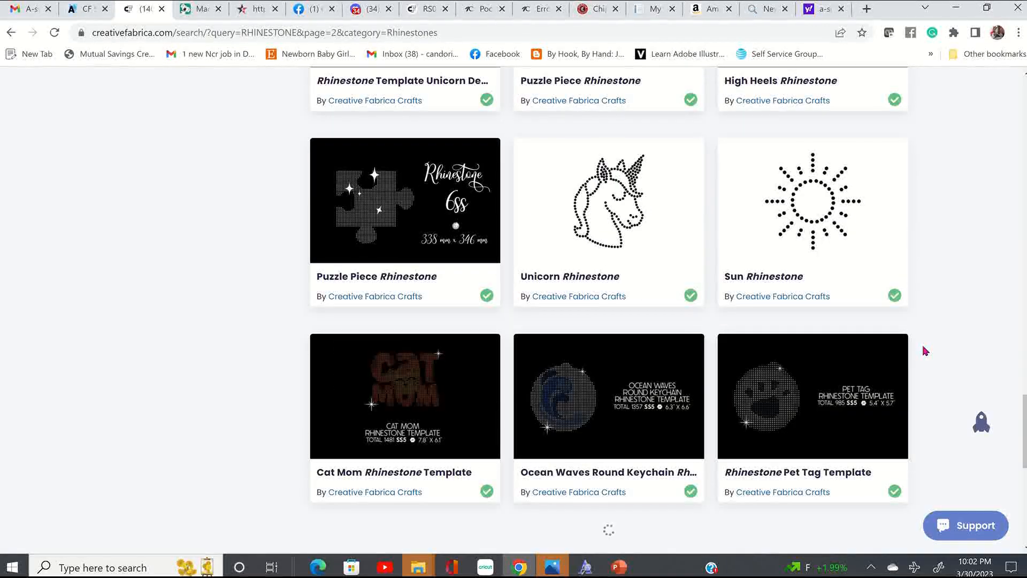
scroll(924, 348, "down", 4)
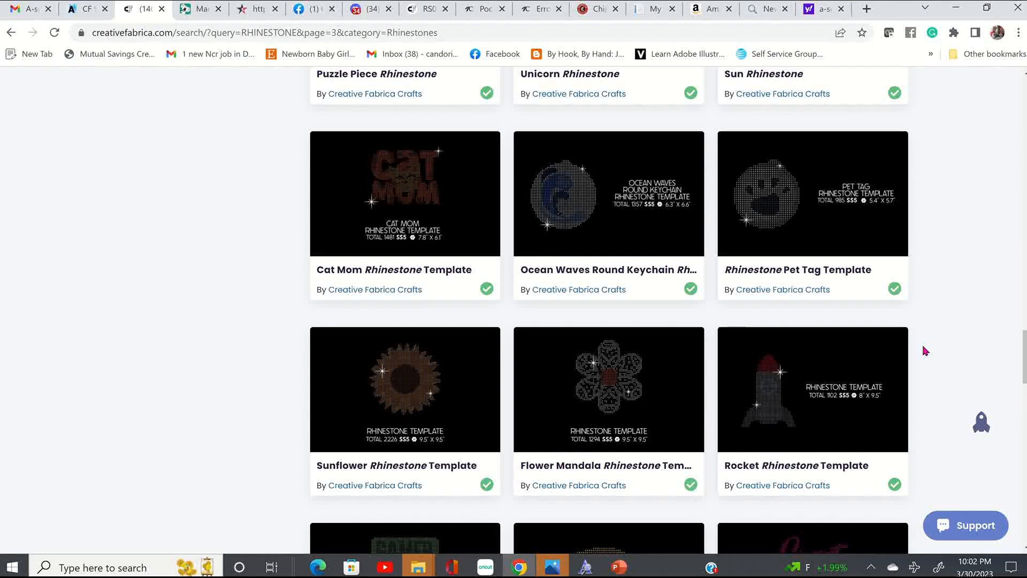
scroll(827, 346, "down", 10)
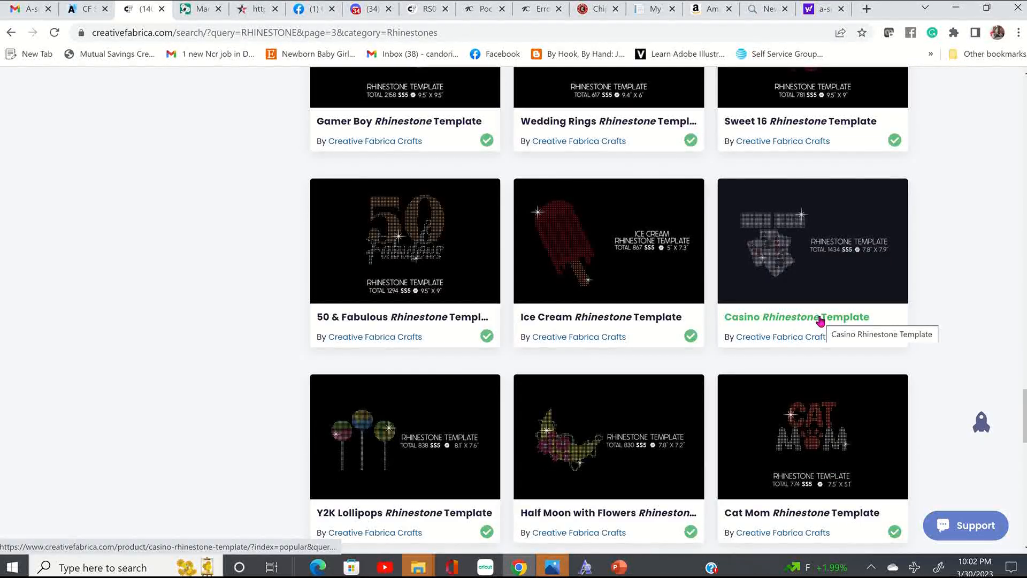
scroll(803, 300, "down", 15)
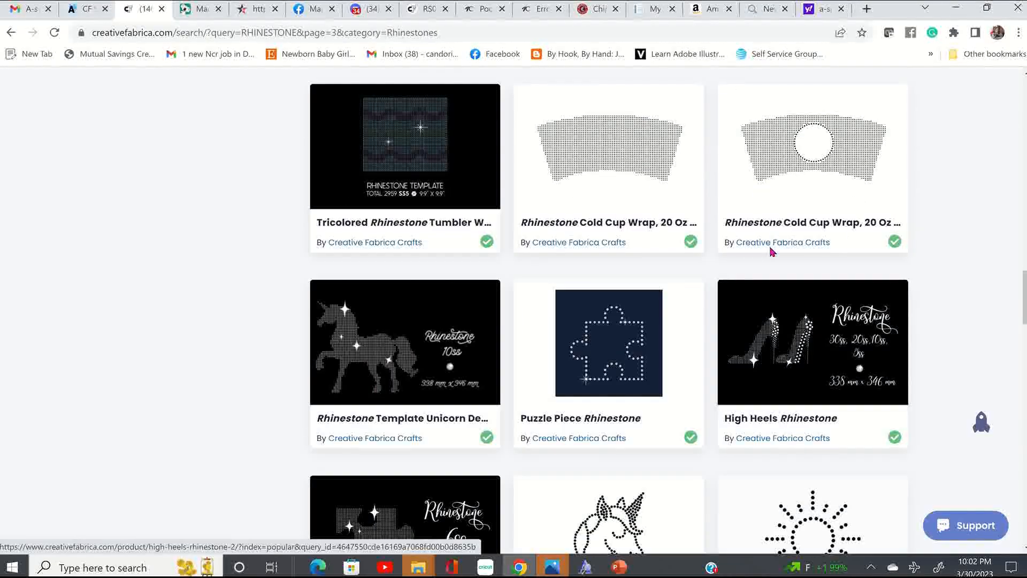
scroll(771, 251, "down", 8)
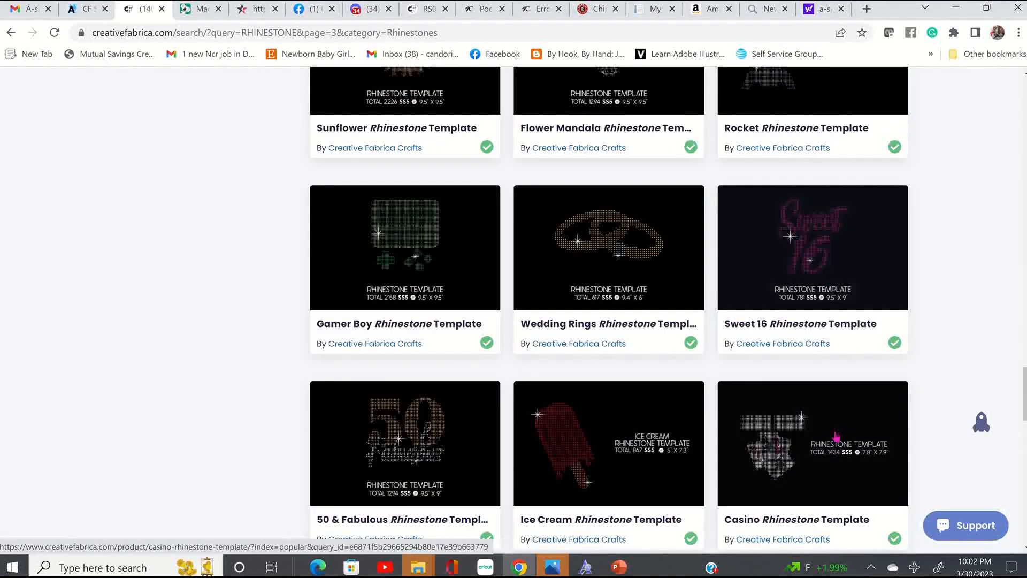
scroll(861, 391, "down", 2)
scroll(861, 390, "down", 2)
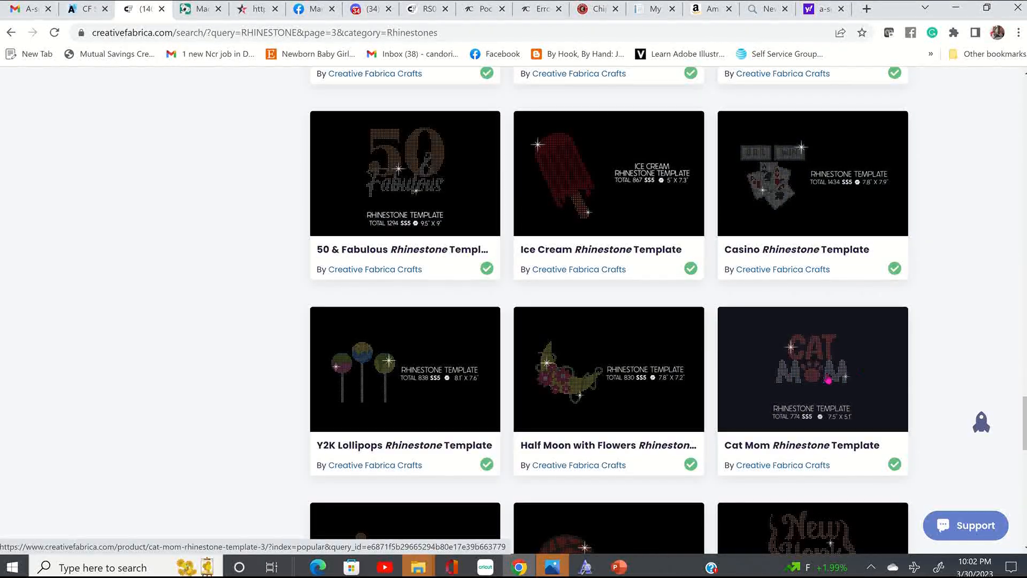
scroll(828, 380, "up", 20)
scroll(771, 351, "up", 20)
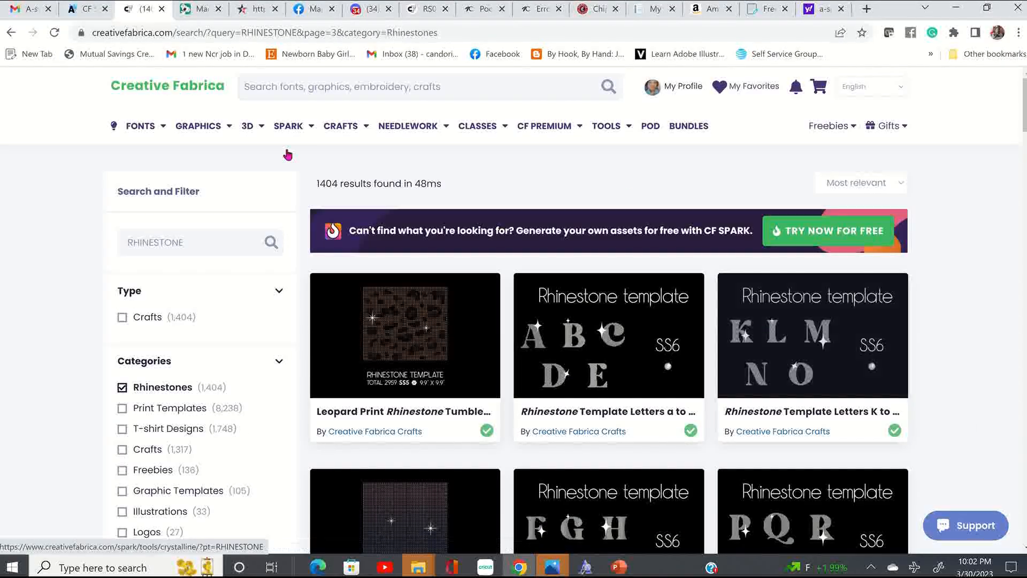
Search the whole site for RHINESTONE FONT and open the RS02 Atletico TTF RHINESTONE Template suggestion.
left_click(371, 80)
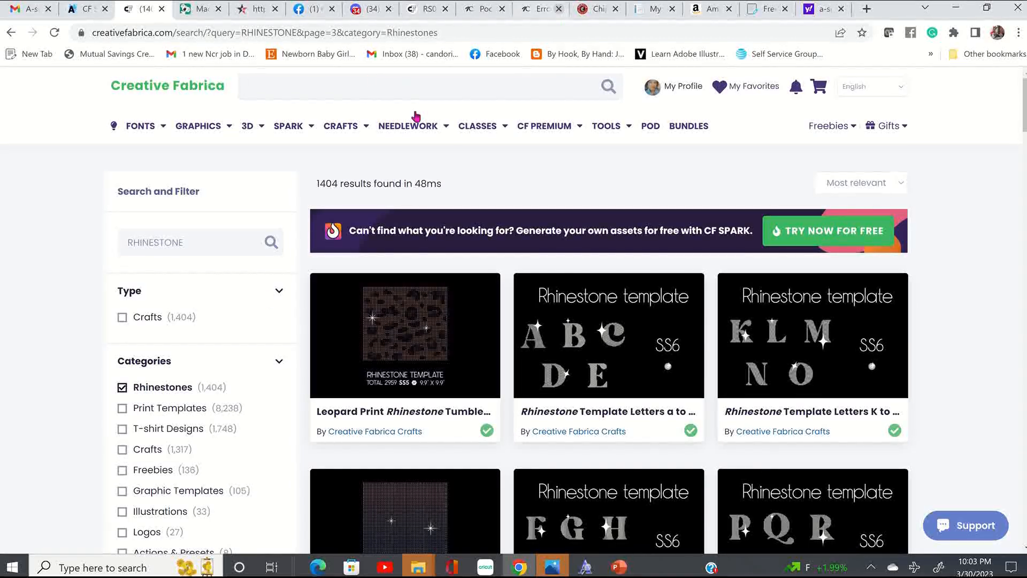
type("RHINESTONE F")
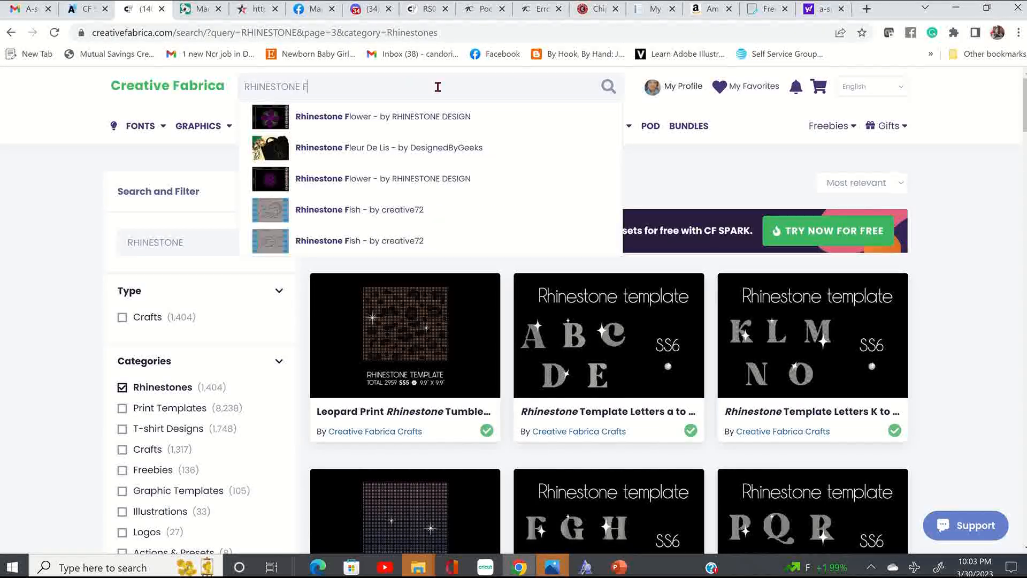
type("ONT")
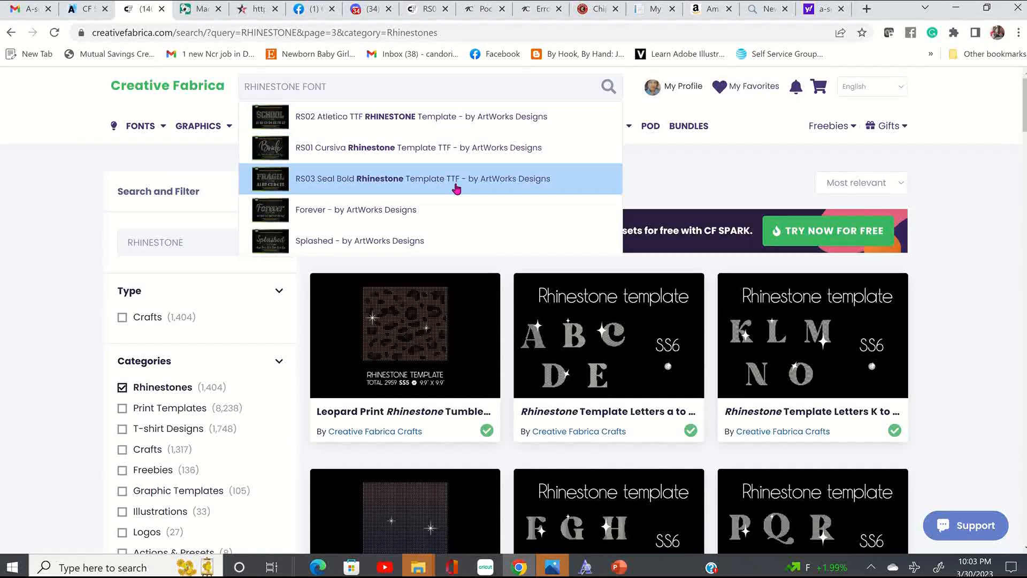
left_click(336, 127)
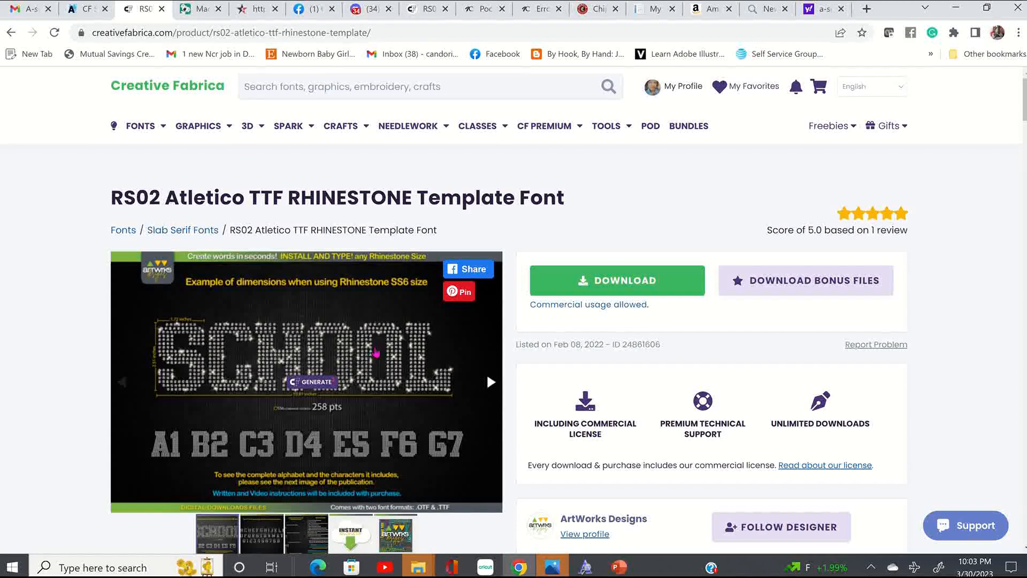
View the font's second preview image to check which characters it supports.
scroll(377, 351, "down", 2)
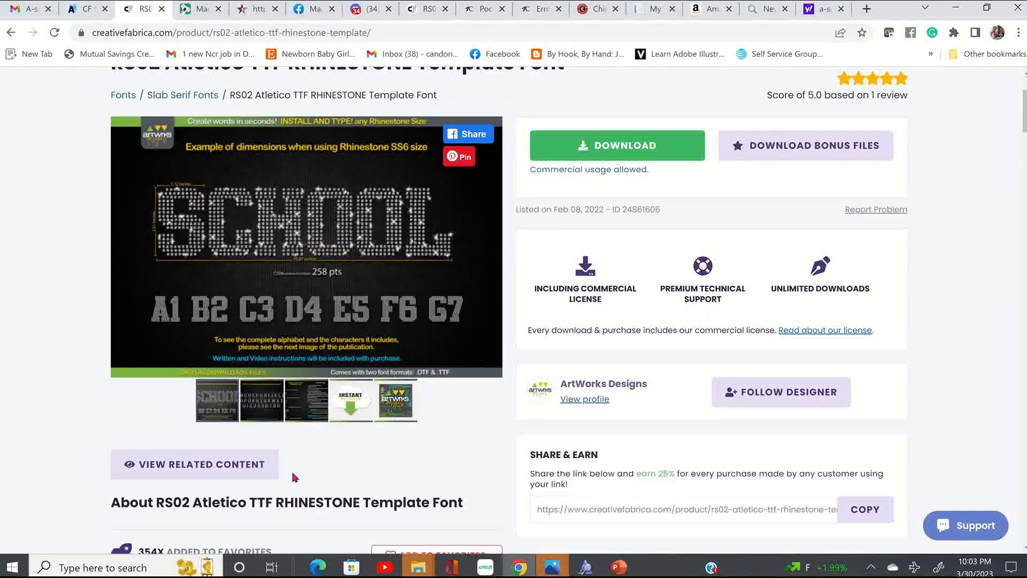
left_click(263, 408)
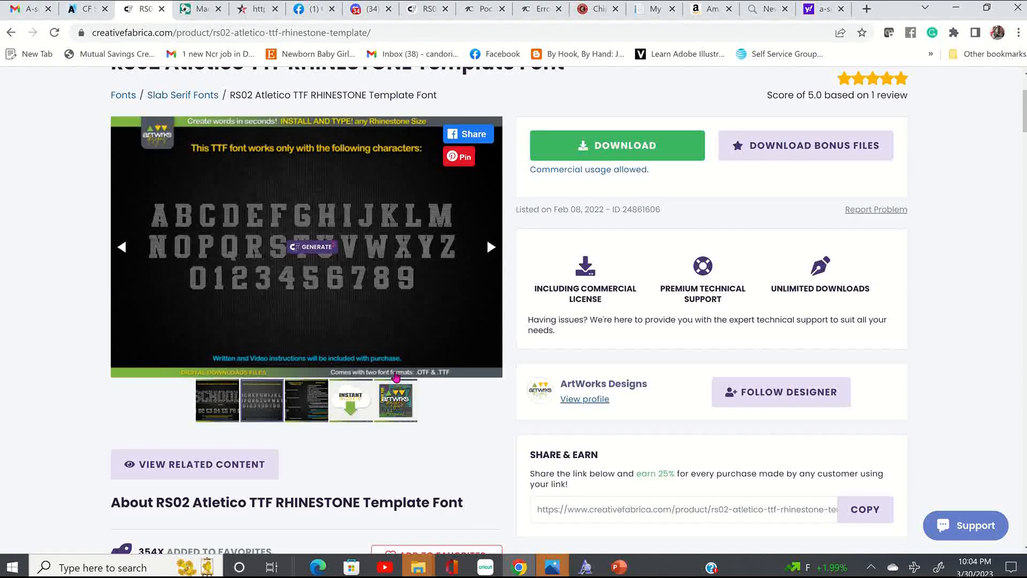
scroll(345, 266, "up", 3)
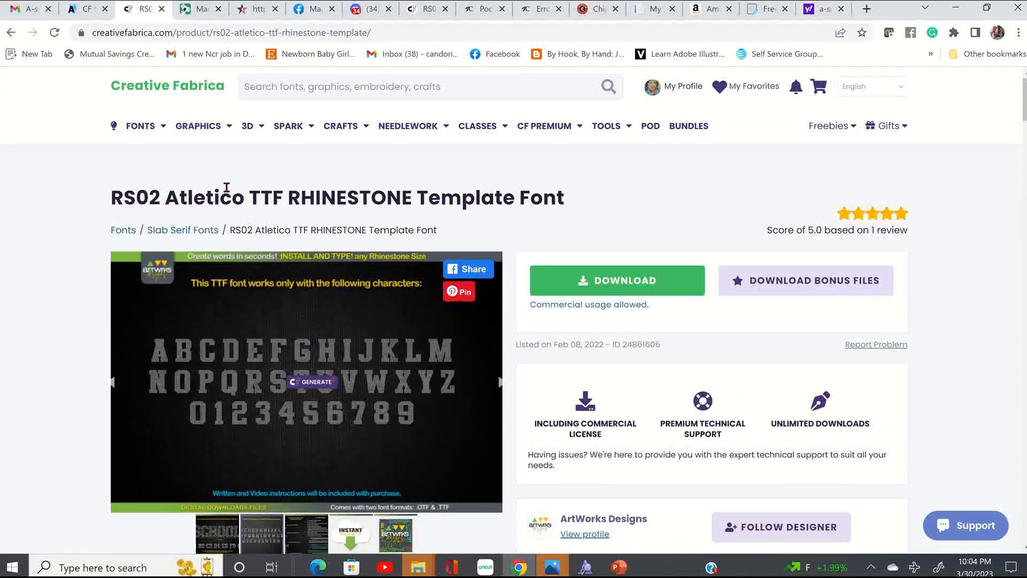
Download the RS02 Atletico font and extract the whole zip archive to the suggested folder in Downloads.
left_click(654, 285)
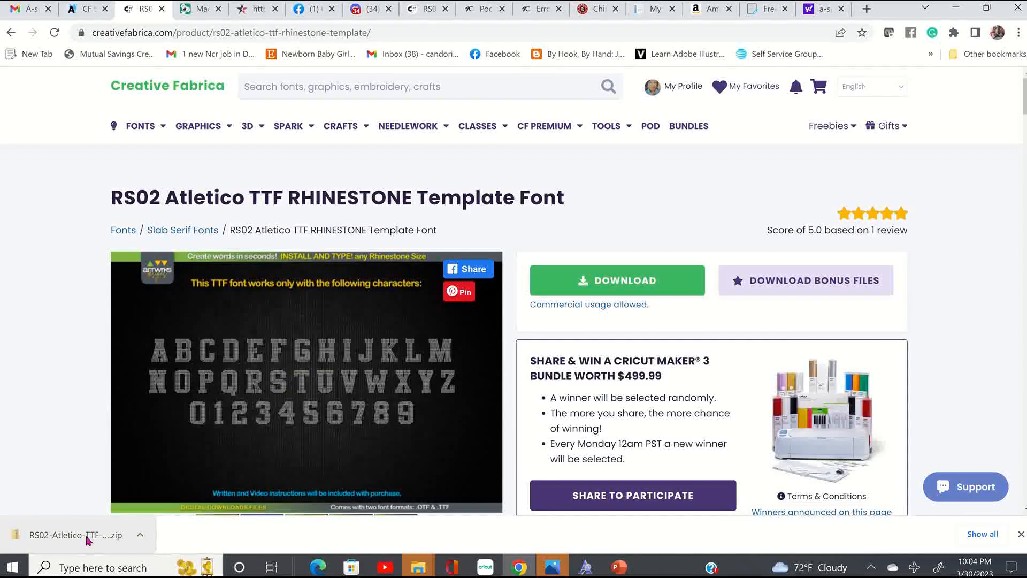
left_click(117, 535)
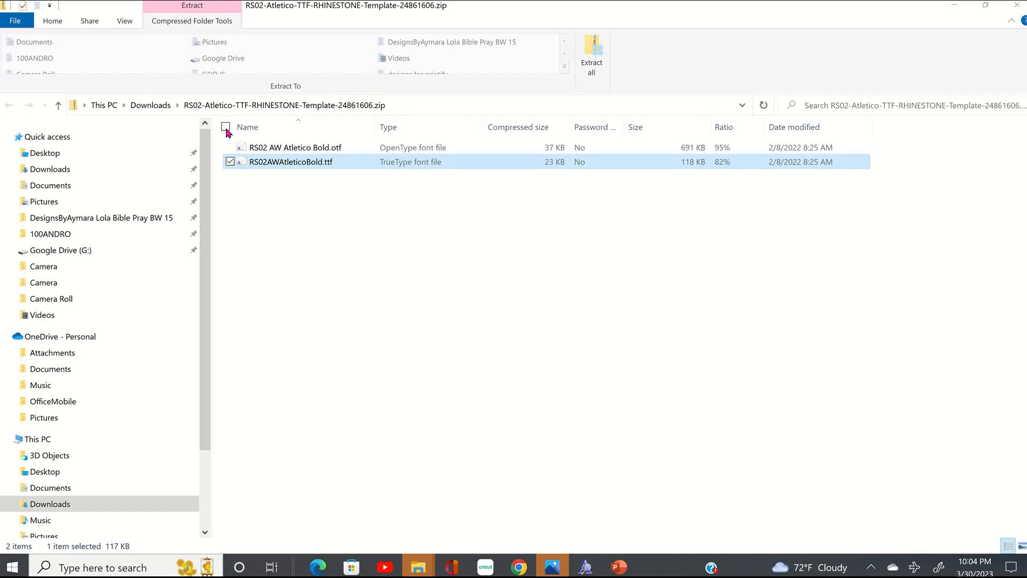
key("ctrl+a")
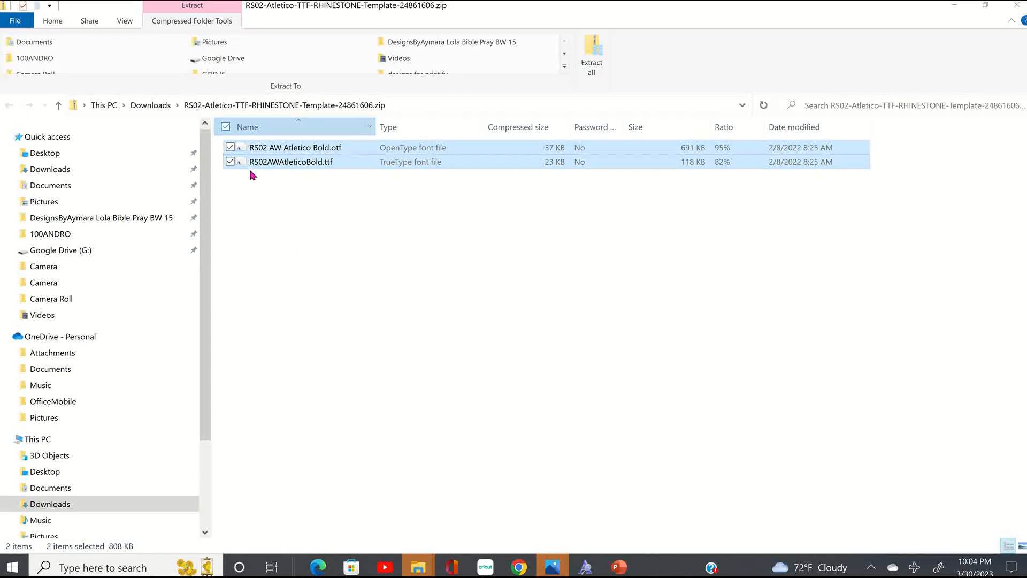
left_click(230, 148)
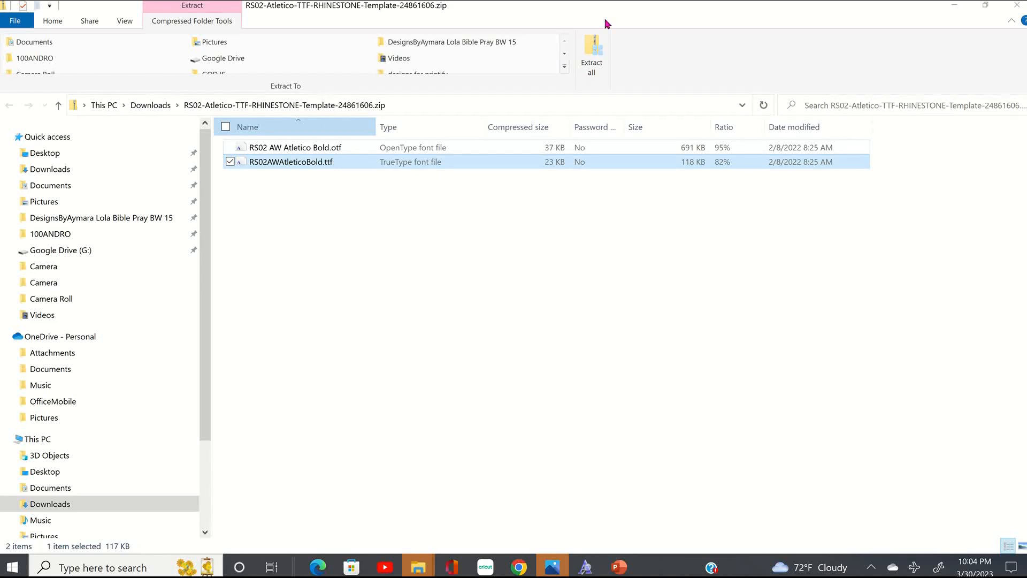
left_click(592, 53)
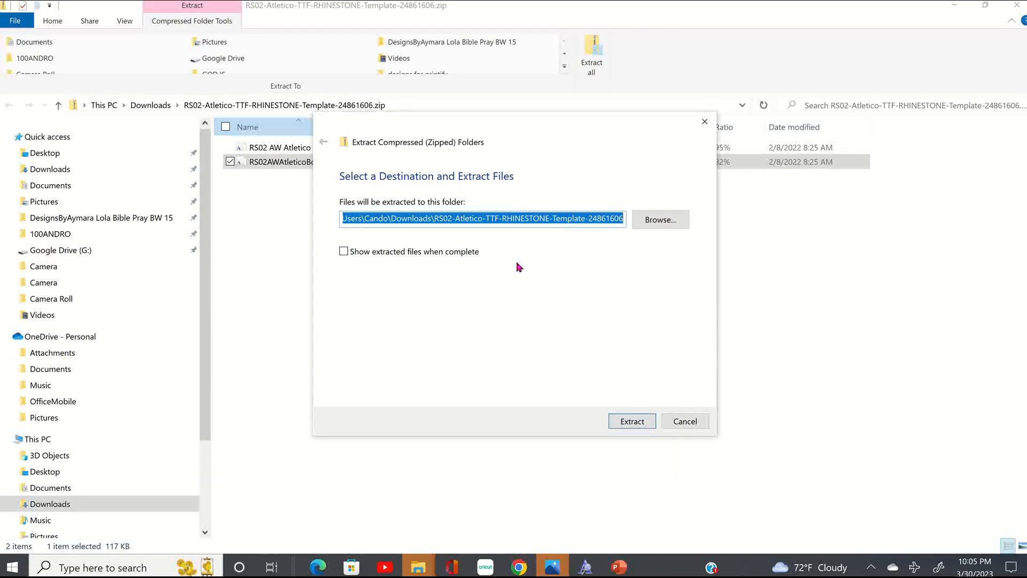
left_click(640, 426)
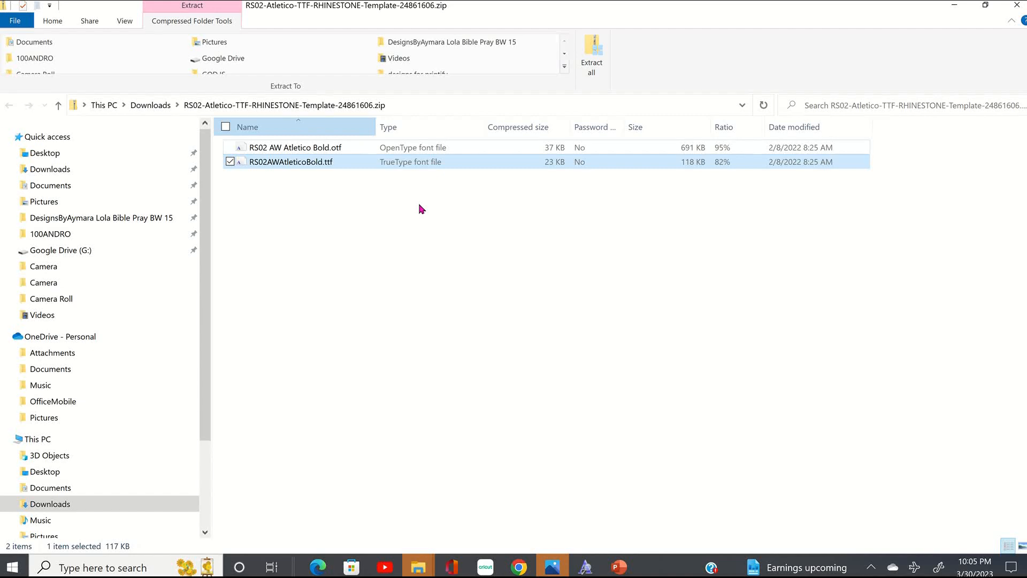
Open the extracted RS02-Atletico folder in Downloads and install the font file RS02AWAtleticoBold.ttf.
left_click(67, 170)
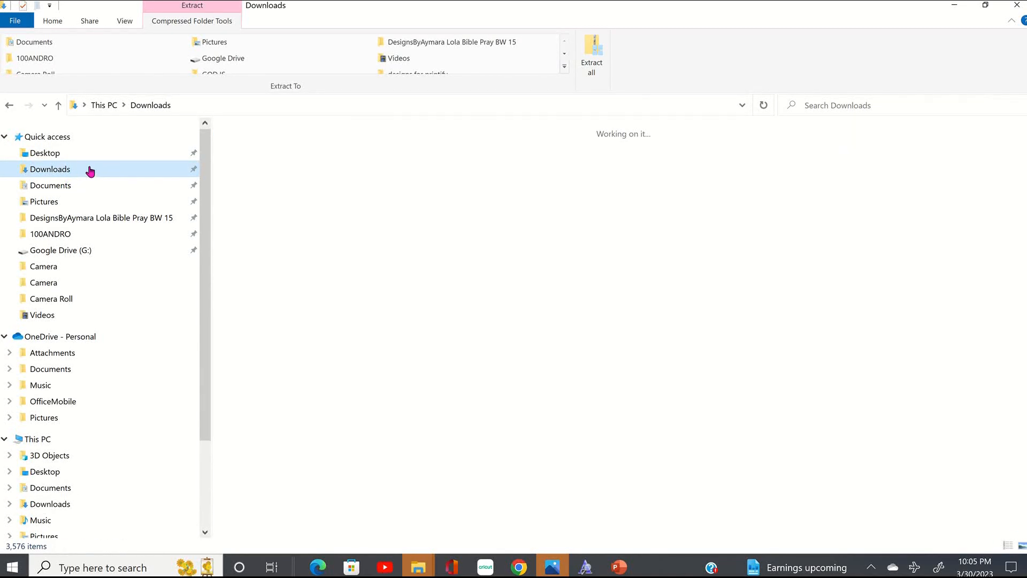
left_click(327, 219)
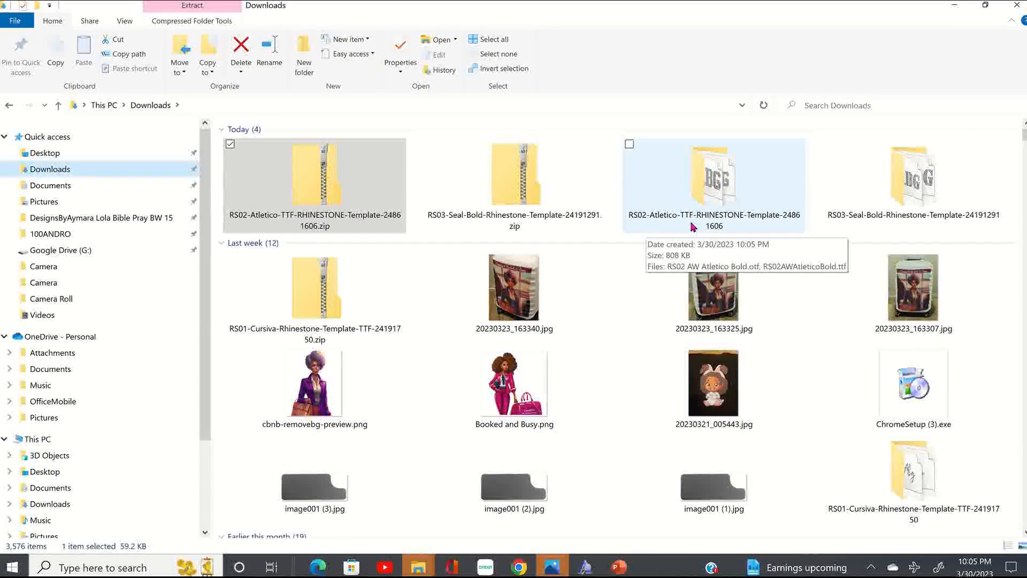
left_click(726, 181)
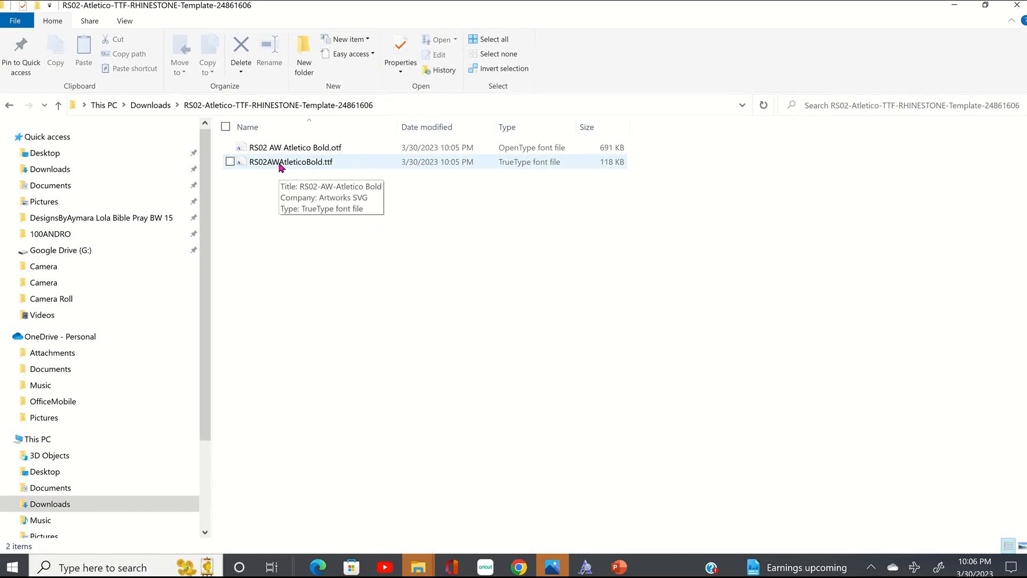
double_click(279, 163)
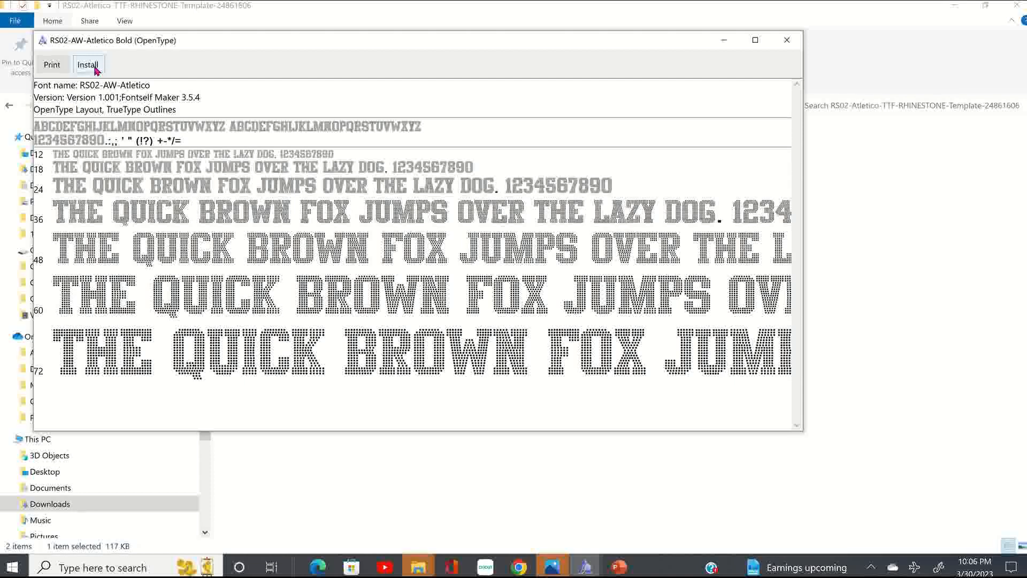
left_click(95, 69)
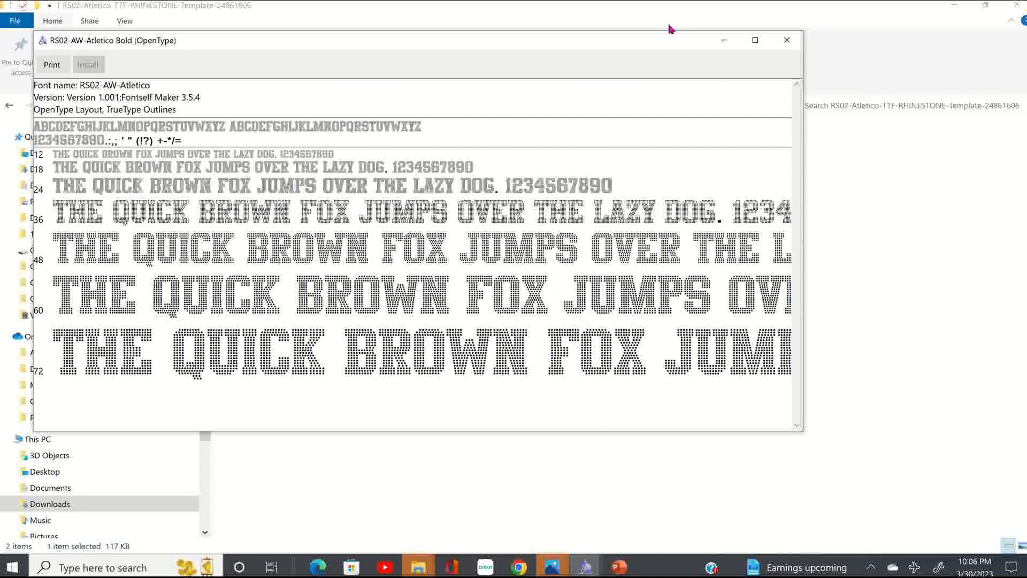
left_click(787, 42)
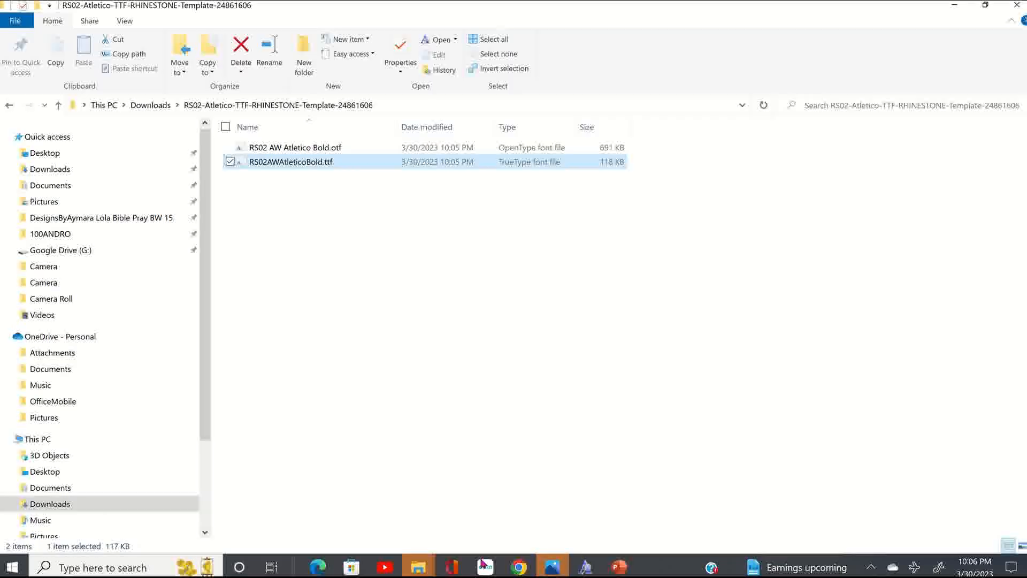
Switch to the Cricut Design Space window with the pending Magic Flock Test cut and cancel that cut.
left_click(486, 569)
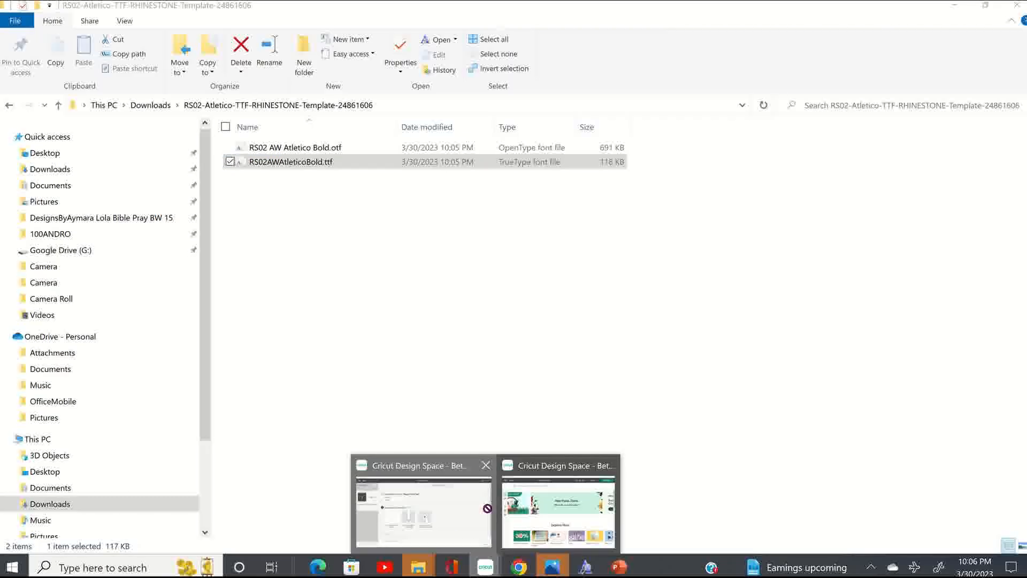
left_click(423, 506)
left_click(987, 533)
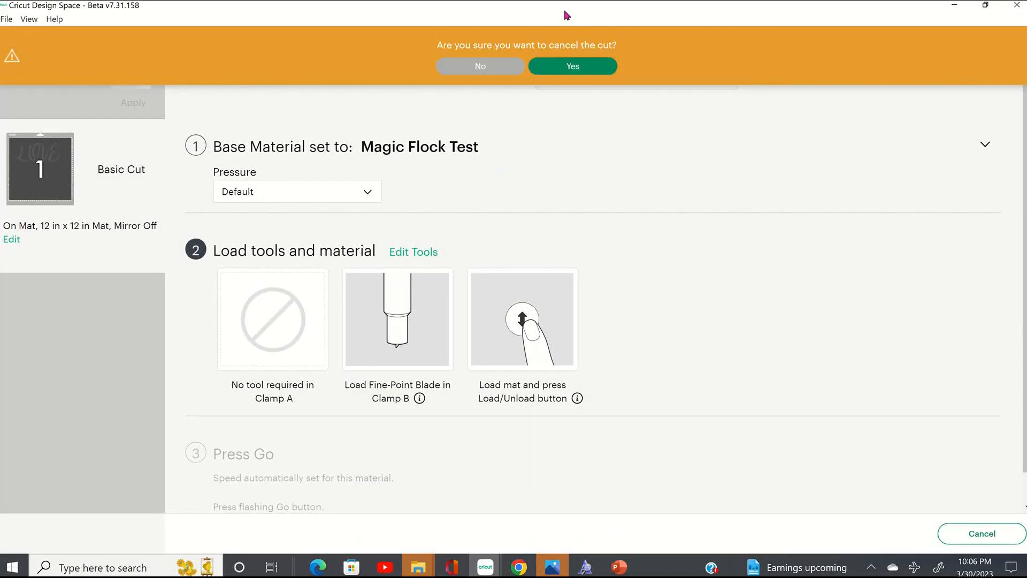
left_click(564, 70)
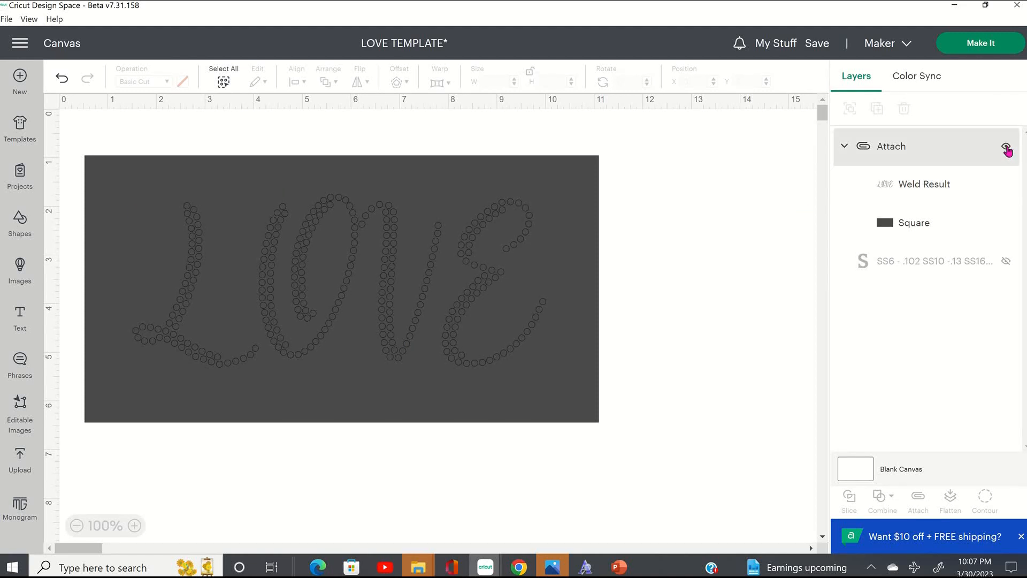
Hide the attached LOVE template on the canvas and add a new text object reading LOVE.
left_click(1006, 147)
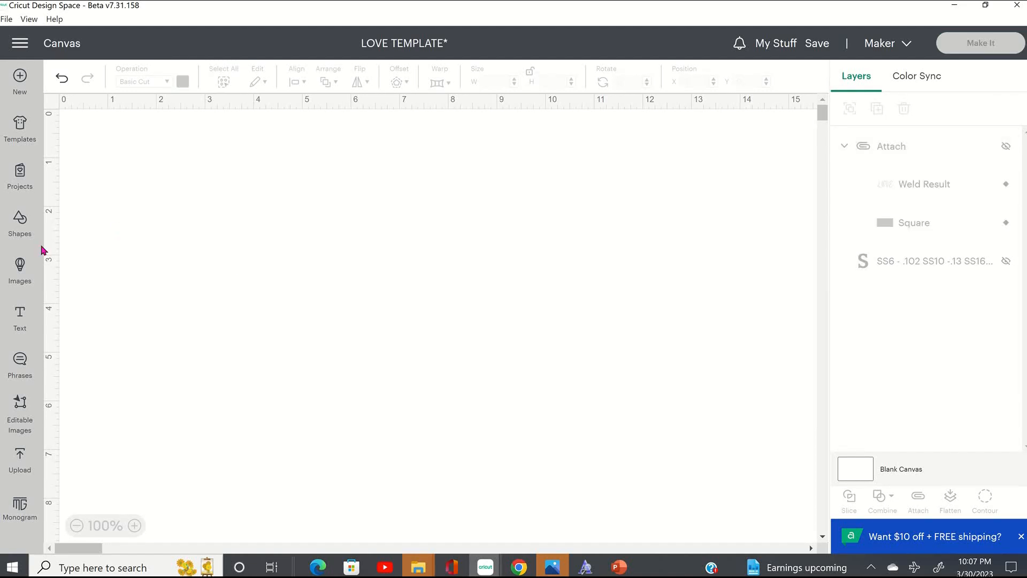
left_click(21, 321)
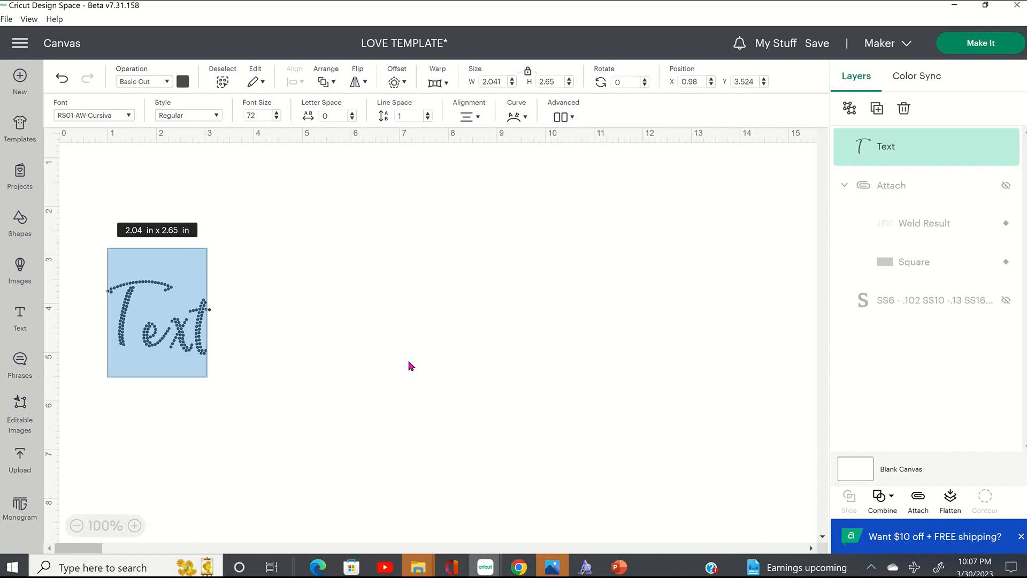
type("LOVE")
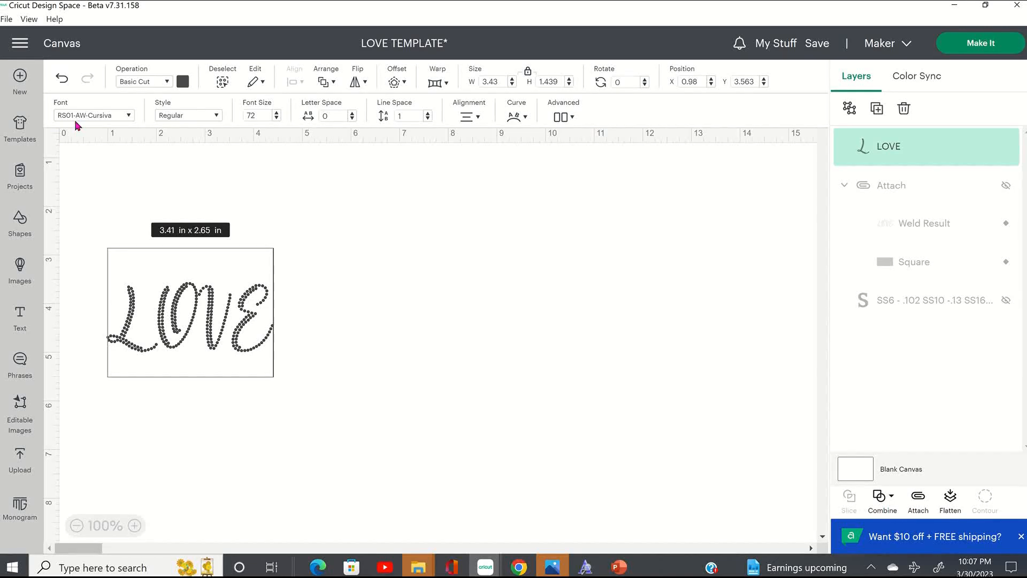
Search the system fonts for RS02.
left_click(131, 119)
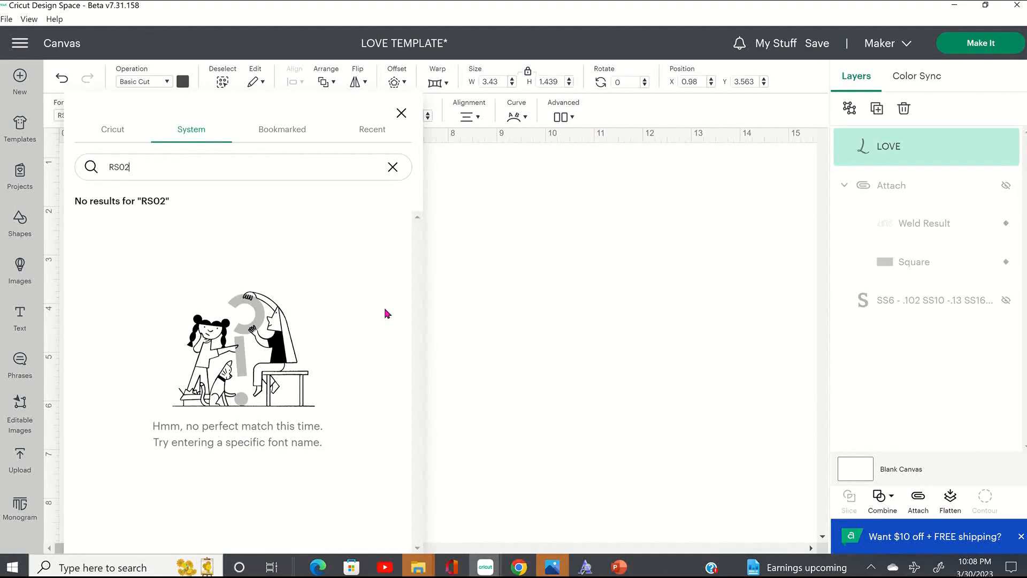
left_click(189, 74)
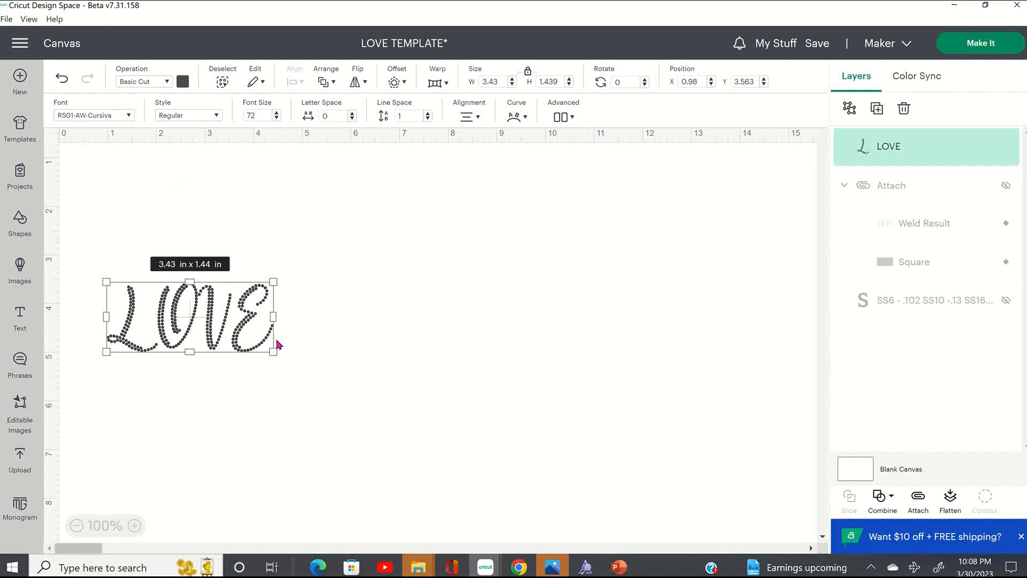
Save the LOVE TEMPLATE project and reload Design Space to refresh its font list.
left_click(817, 44)
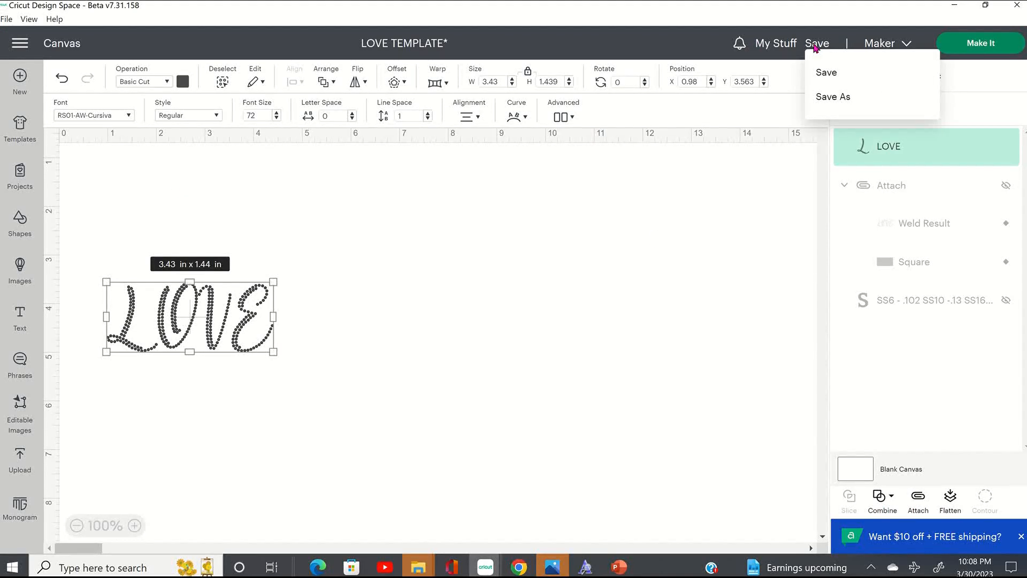
left_click(833, 76)
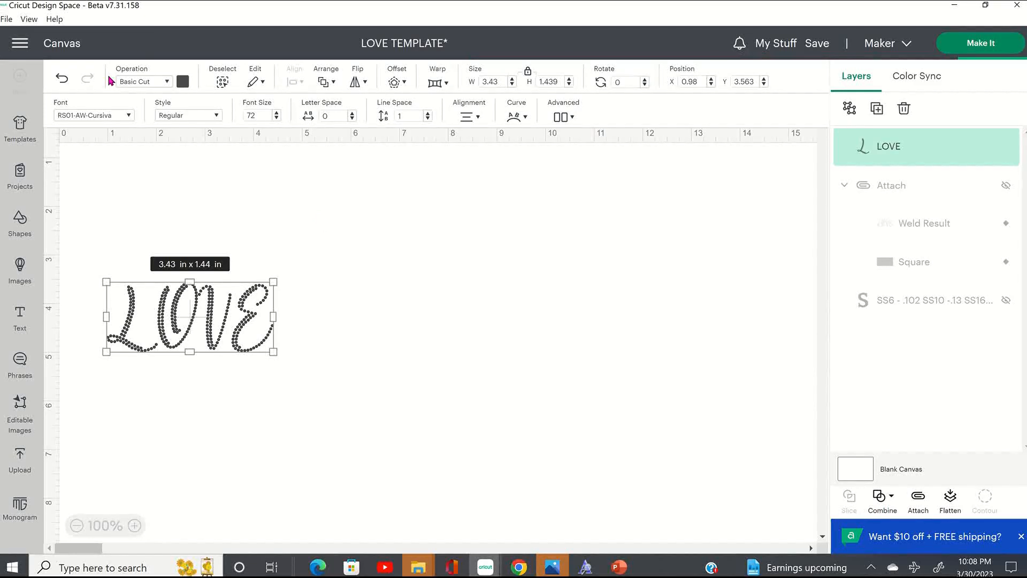
left_click(29, 20)
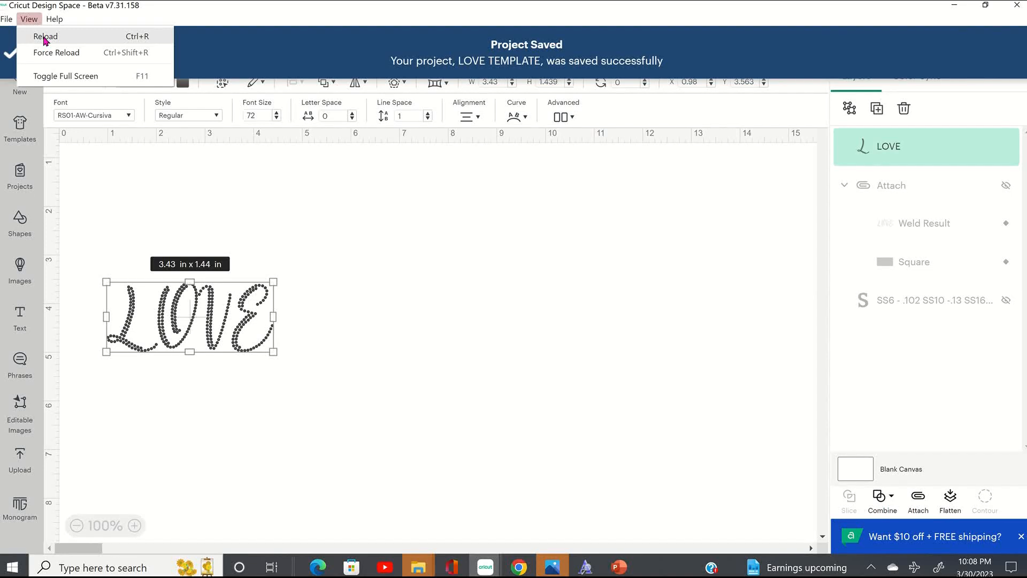
left_click(45, 36)
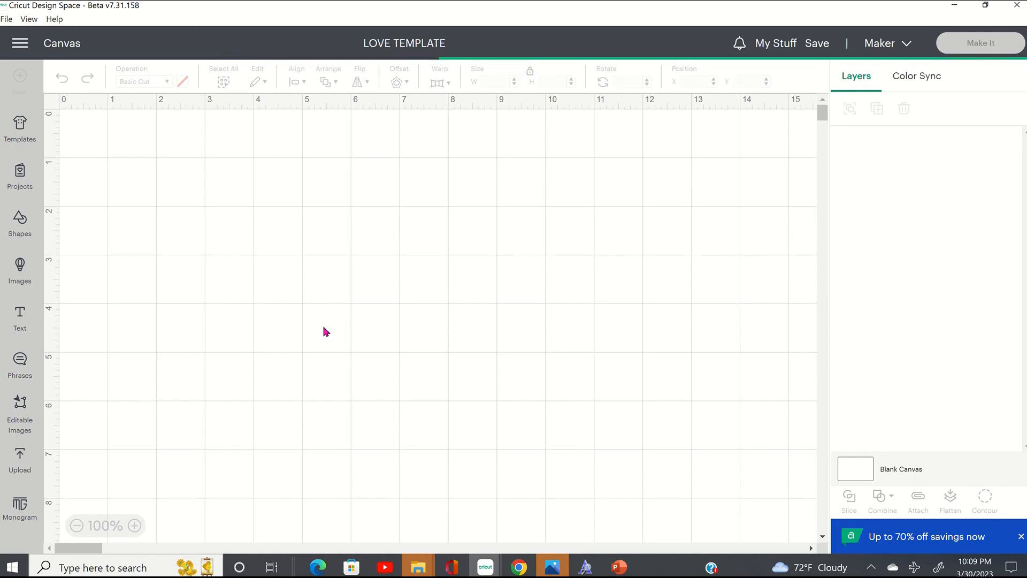
left_click(10, 22)
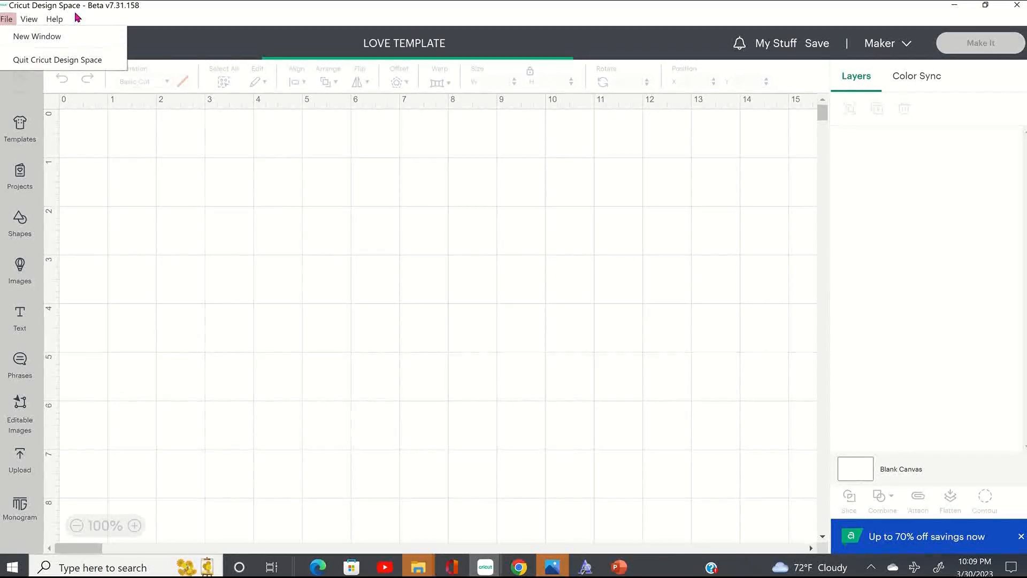
mouse_move(33, 26)
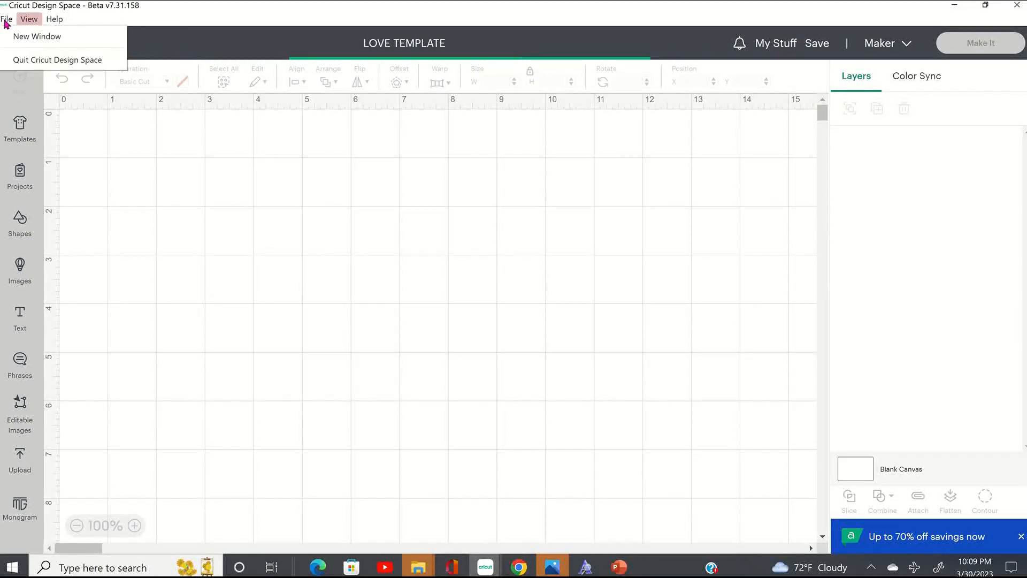
Add a text object reading LOVE to the reloaded canvas and open its system font list.
left_click(75, 132)
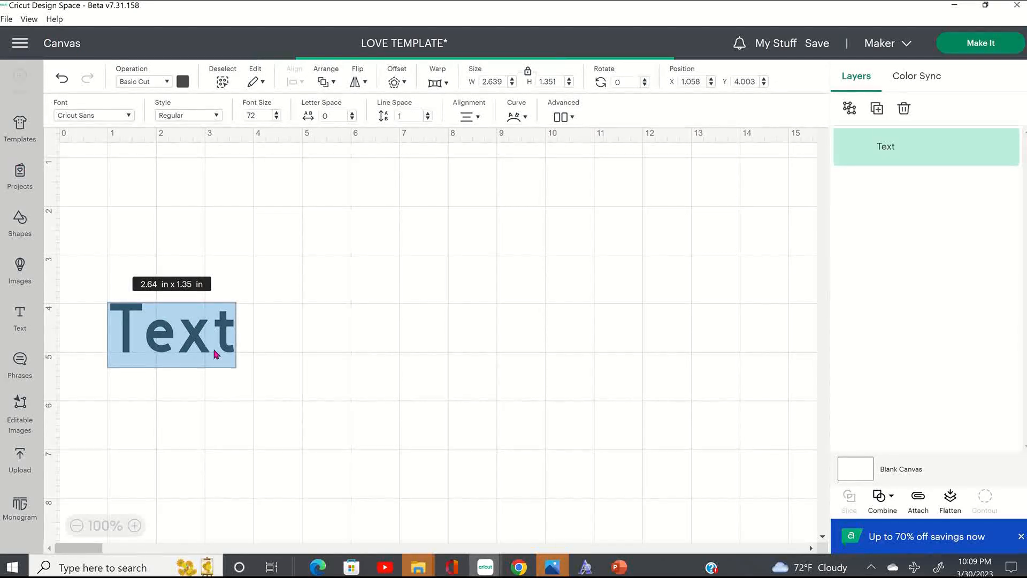
left_click(217, 350)
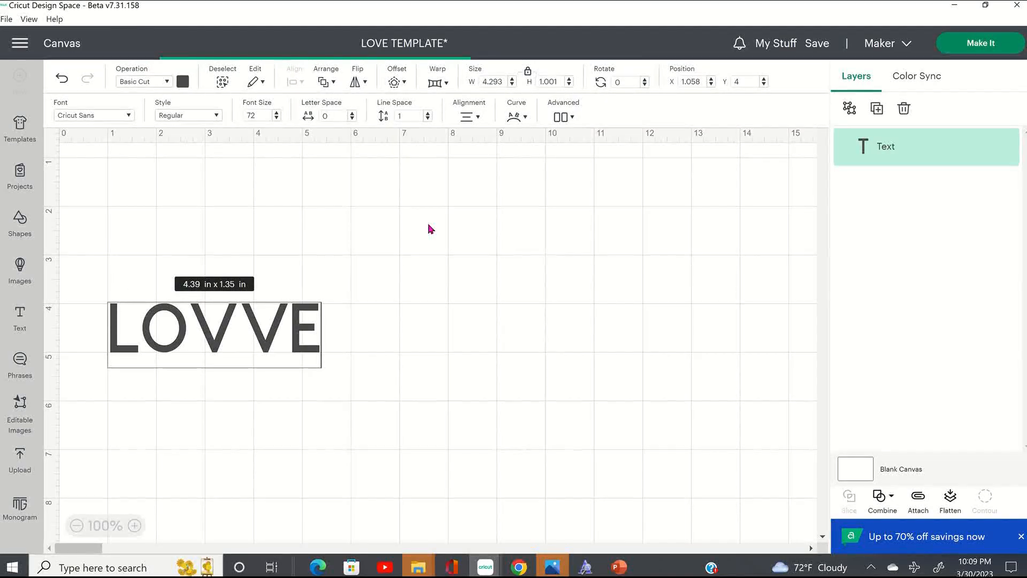
key("BackSpace")
key("BackSpace")
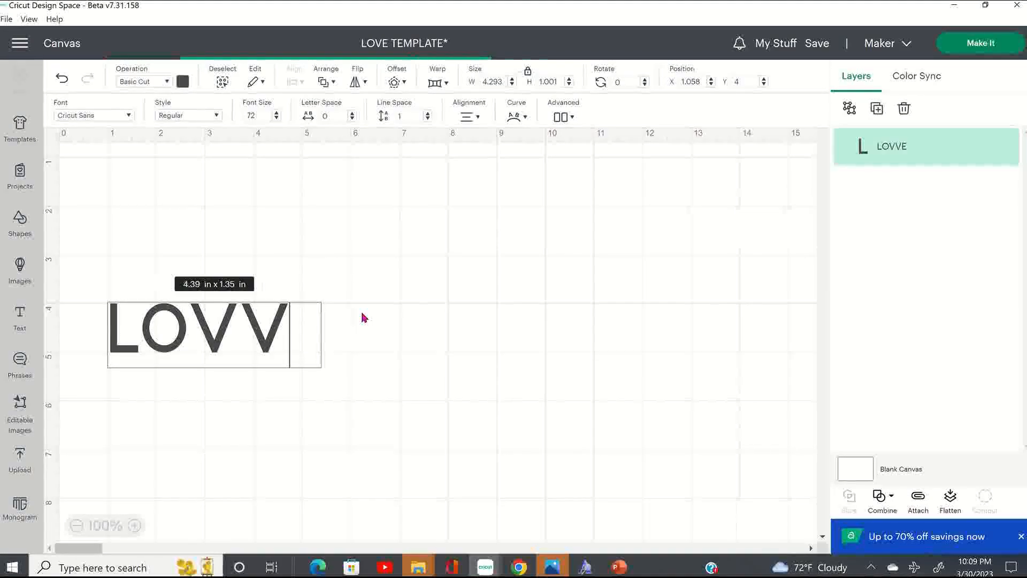
type("E")
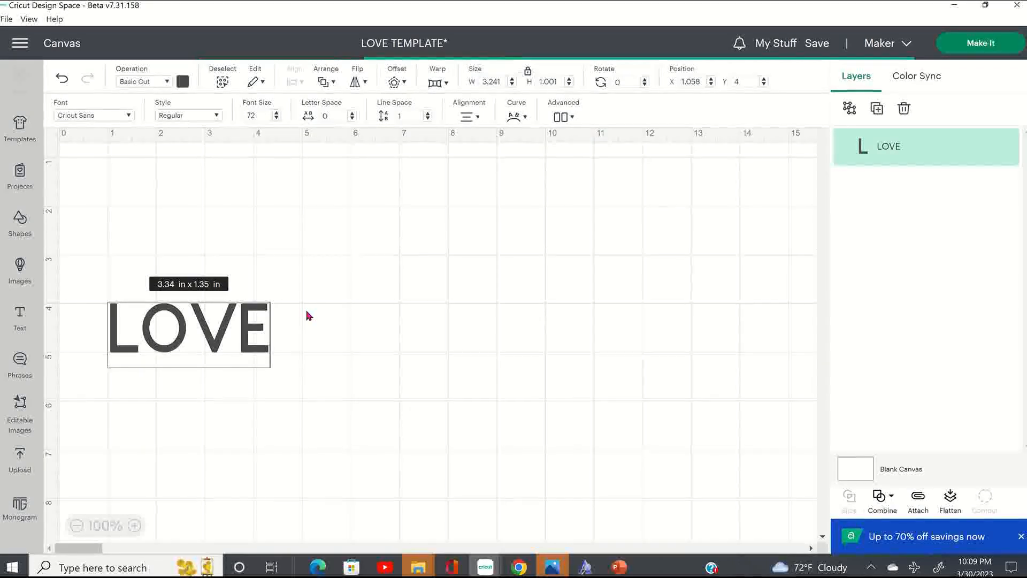
left_click(194, 355)
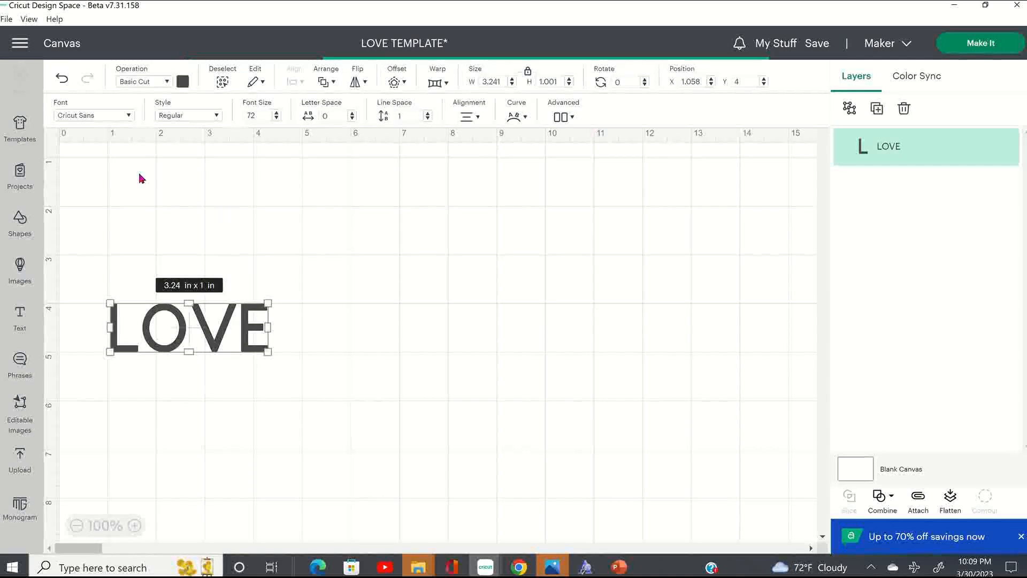
left_click(128, 115)
left_click(195, 138)
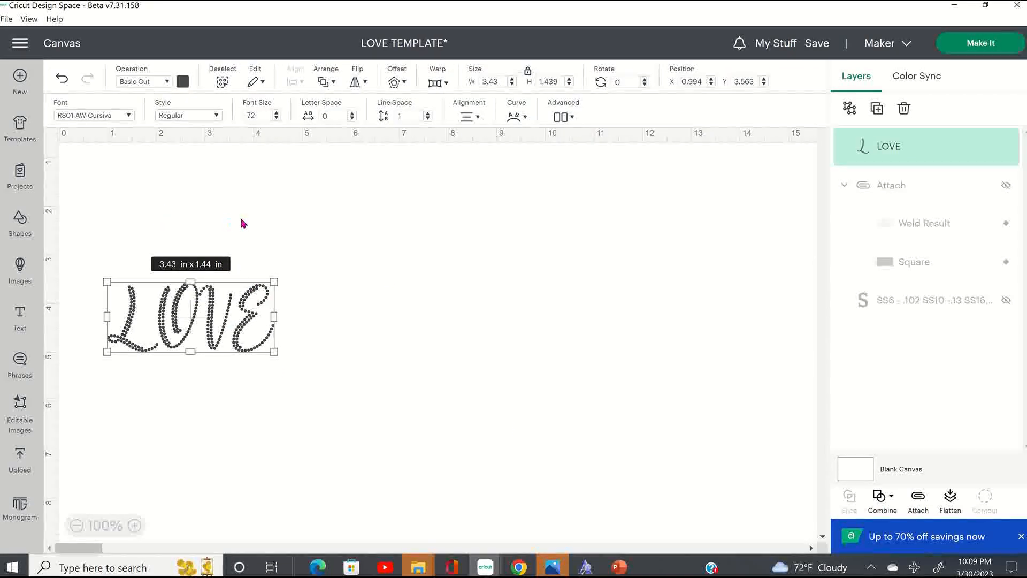
Find the system font RS02-AW-Atletico by searching for RS02, bookmark it and apply it to the LOVE text.
left_click(83, 202)
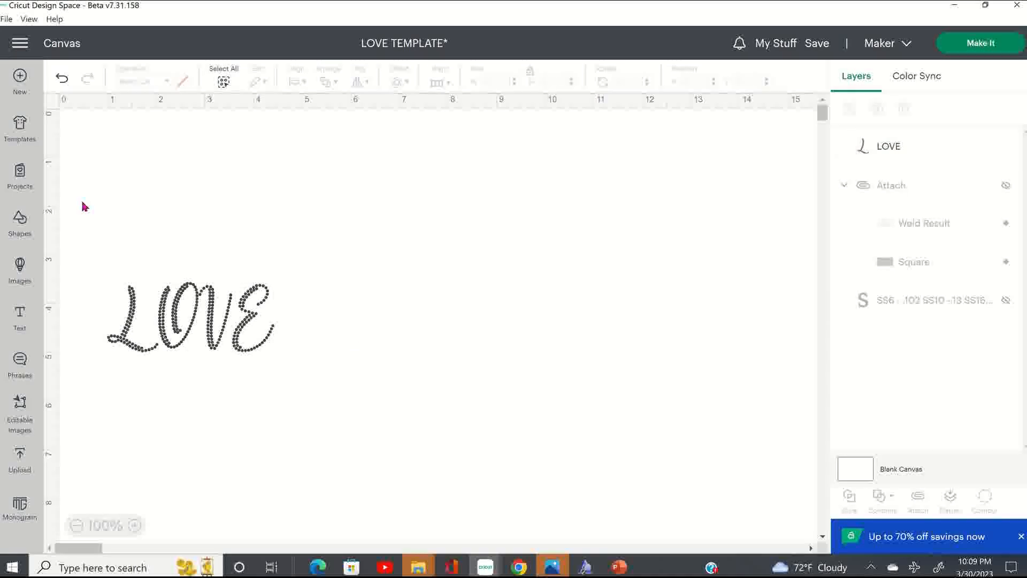
left_click(235, 310)
left_click(128, 116)
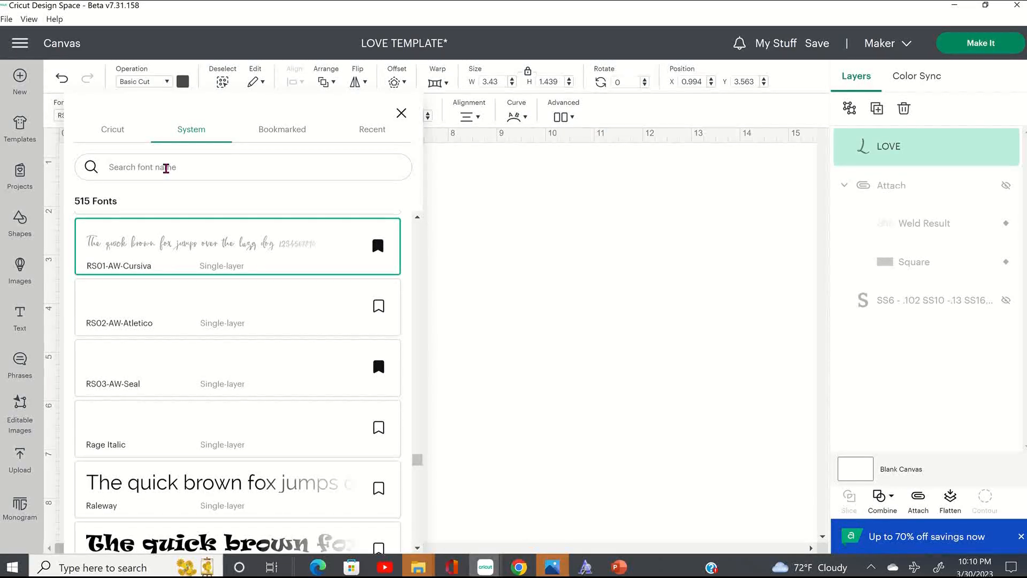
type("RS02")
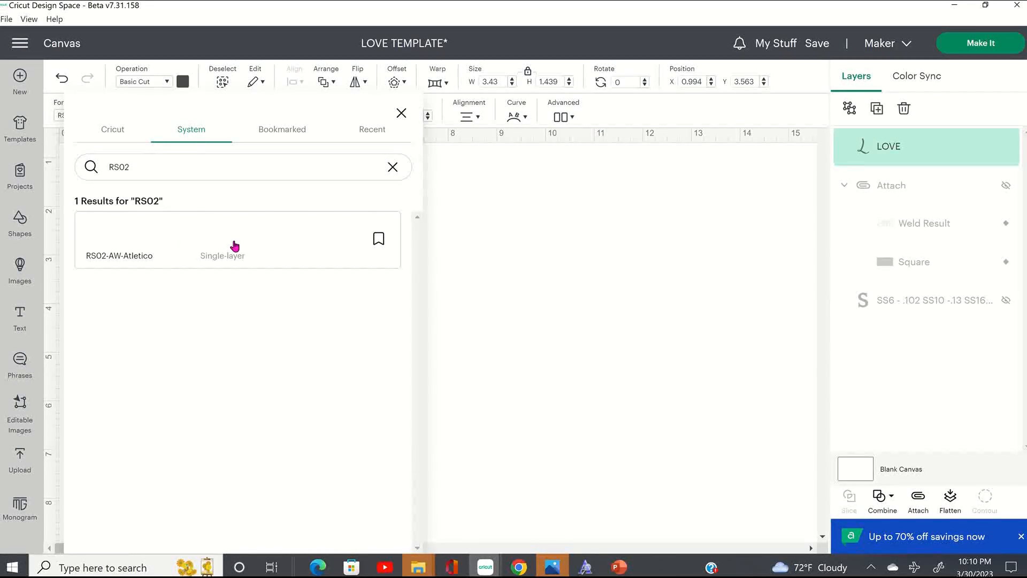
mouse_move(449, 13)
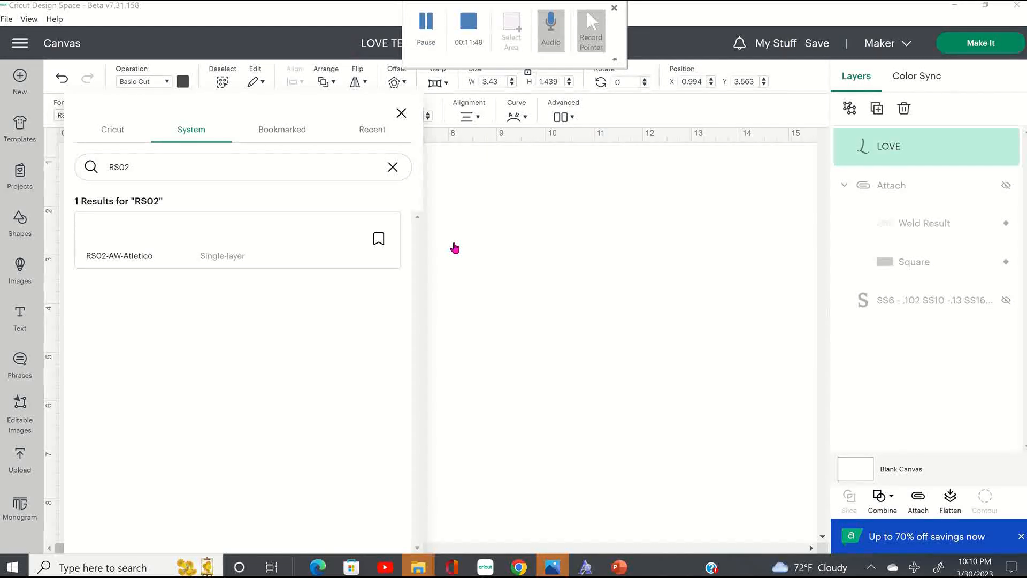
left_click(380, 240)
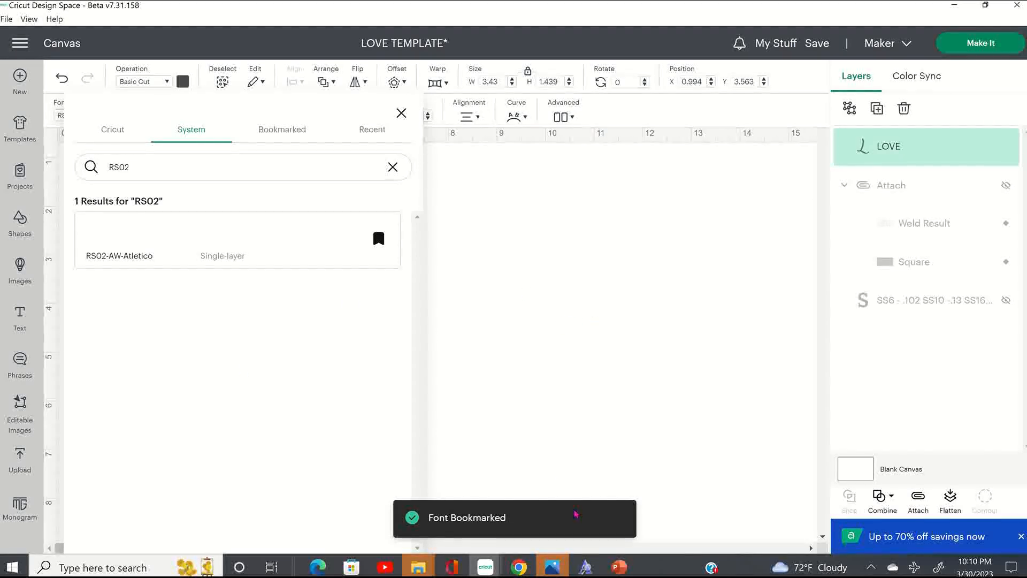
left_click(562, 360)
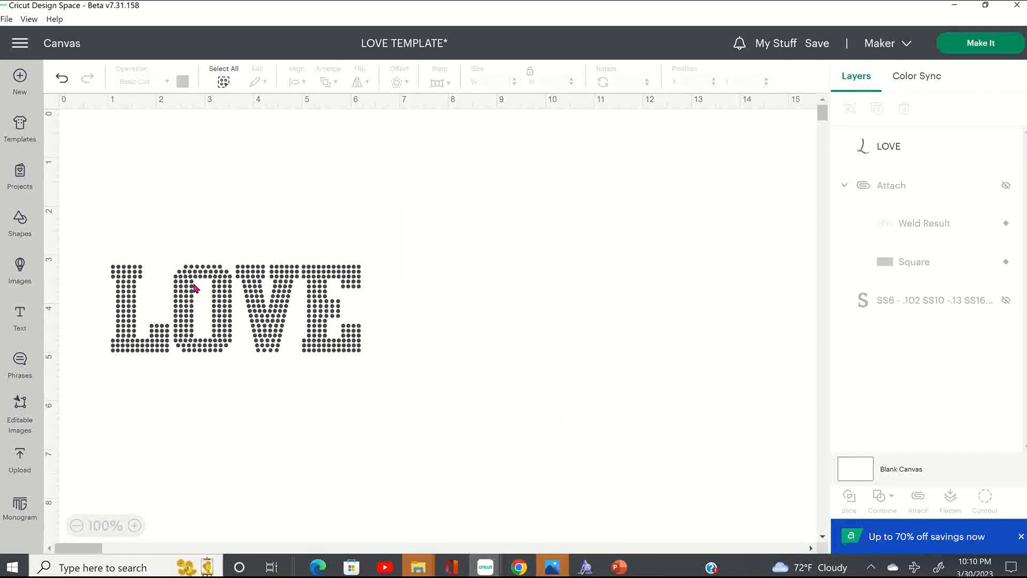
Search the system fonts for RS01 and set the LOVE text's font to RS01-AW-Cursiva.
left_click(163, 330)
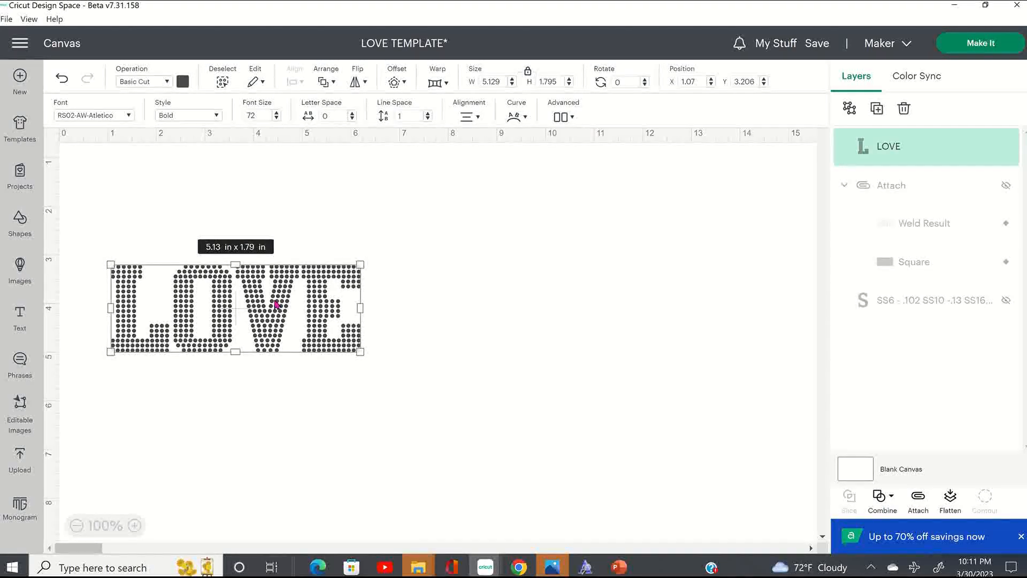
left_click(129, 114)
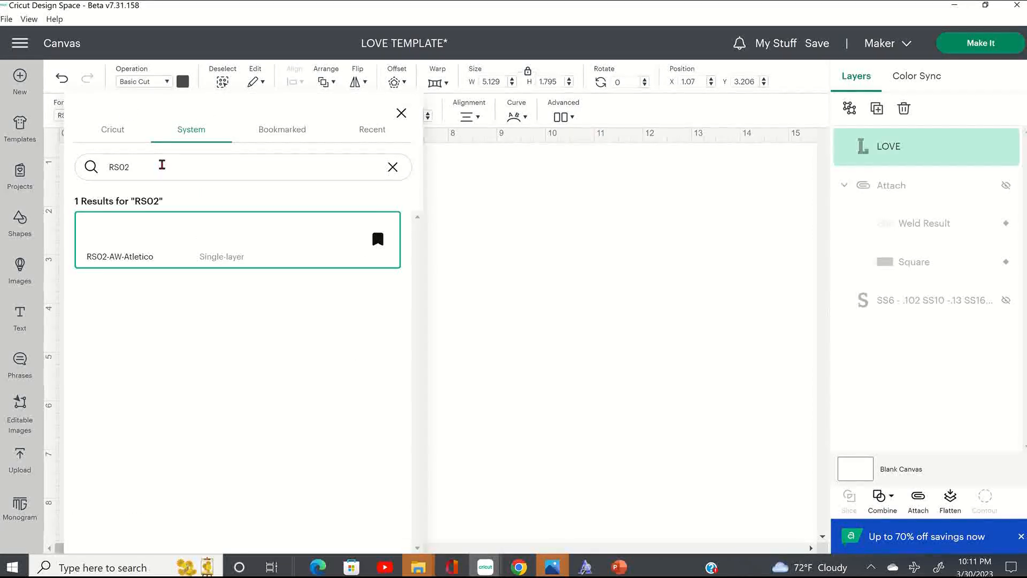
left_click(161, 164)
key("BackSpace")
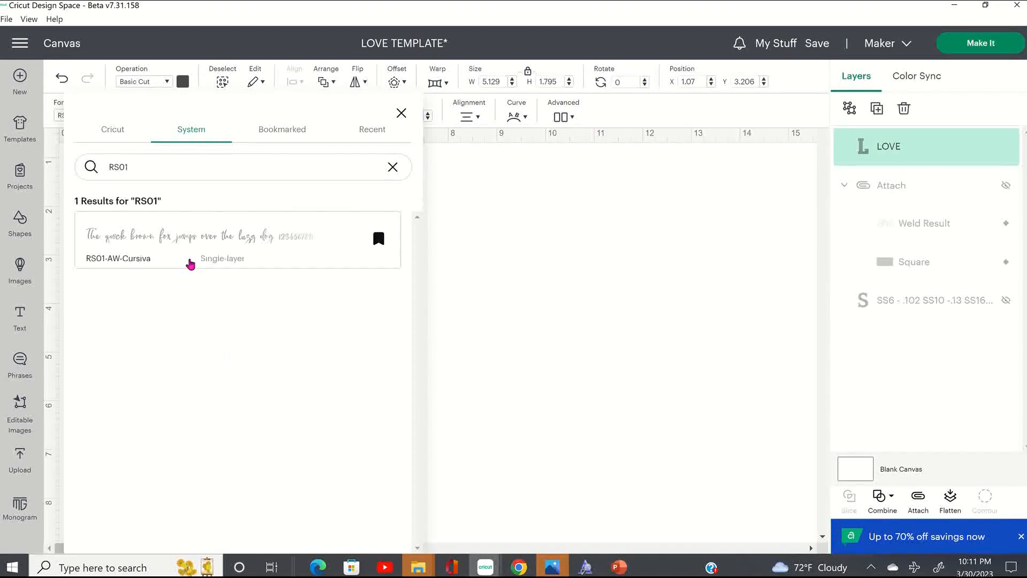
left_click(224, 244)
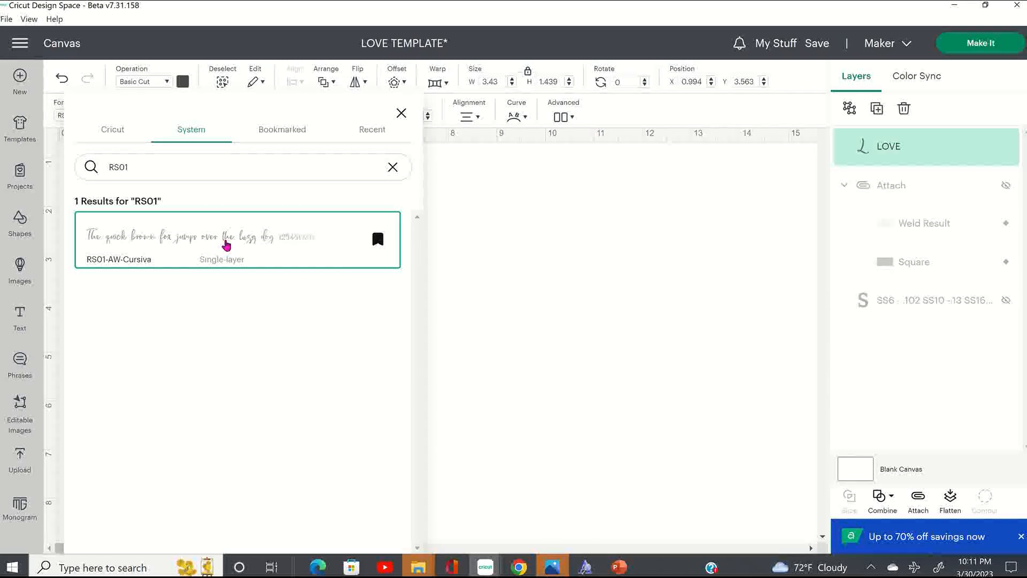
left_click(540, 263)
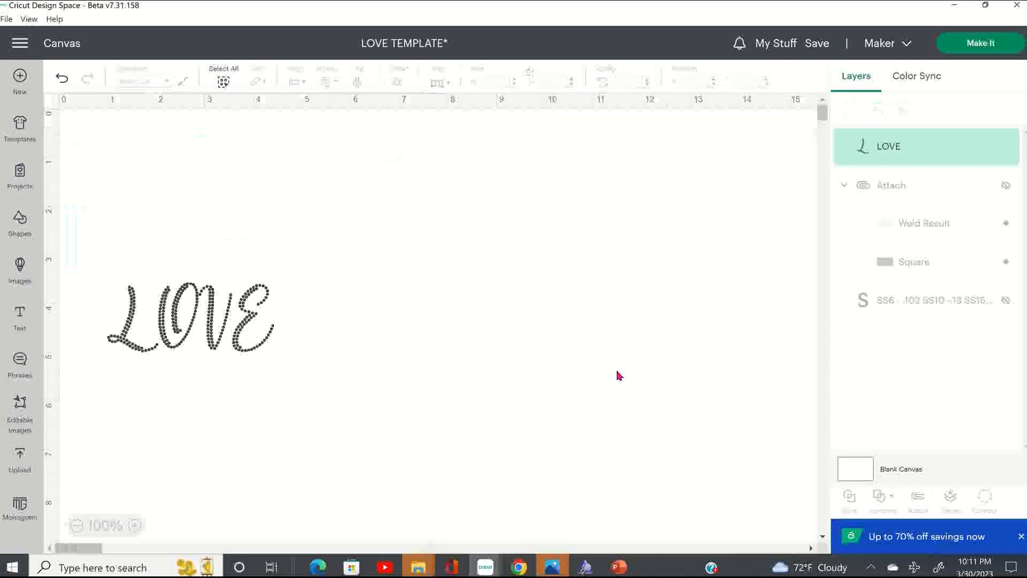
Move the LOVE text to about X 2.2, Y 2.1 and place a duplicate of it to its right.
left_click_drag(234, 330, 293, 259)
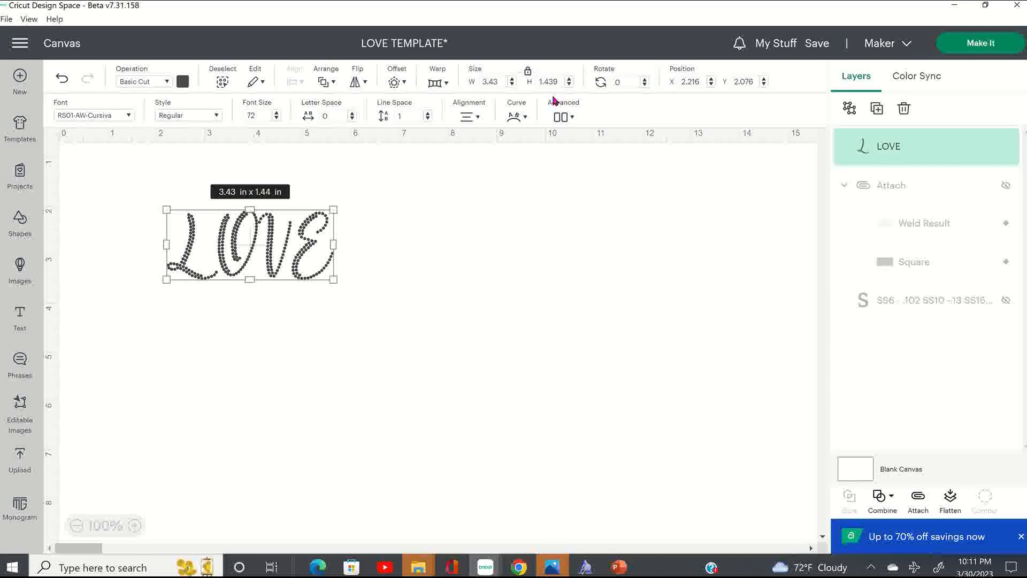
right_click(286, 253)
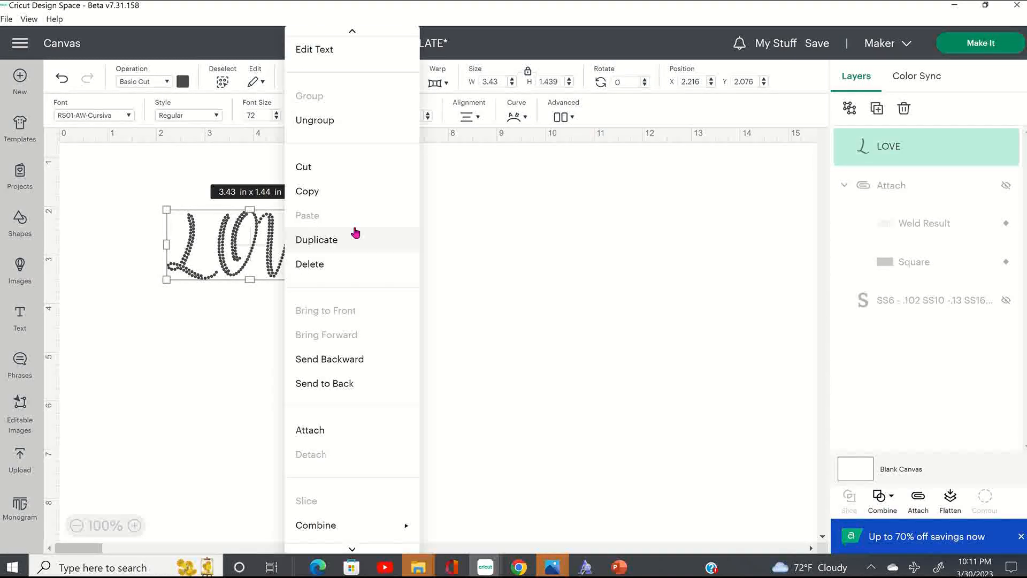
left_click(297, 240)
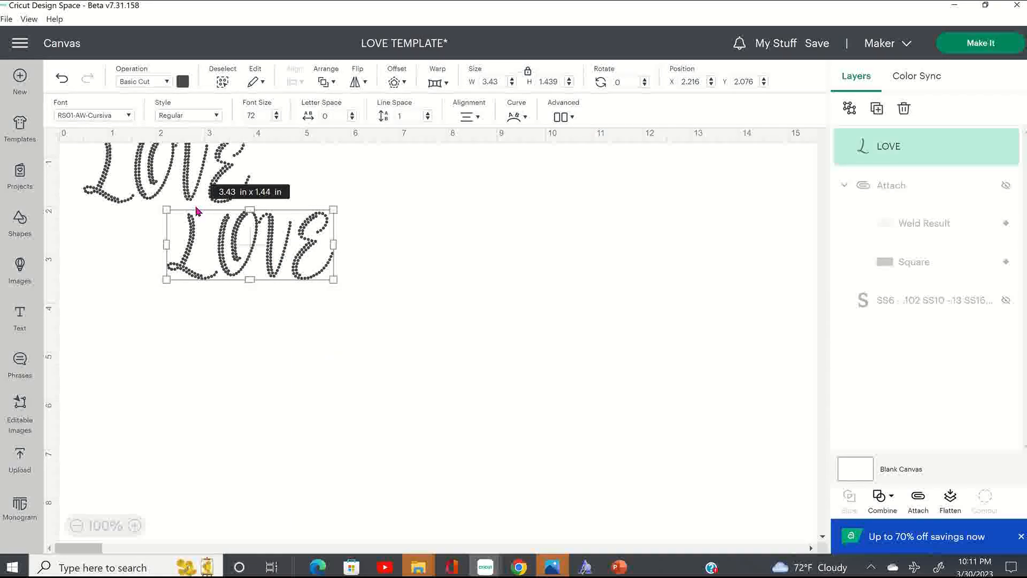
left_click_drag(281, 264, 534, 263)
Weld the left LOVE text into a single shape, leaving the duplicate as editable text.
left_click(295, 270)
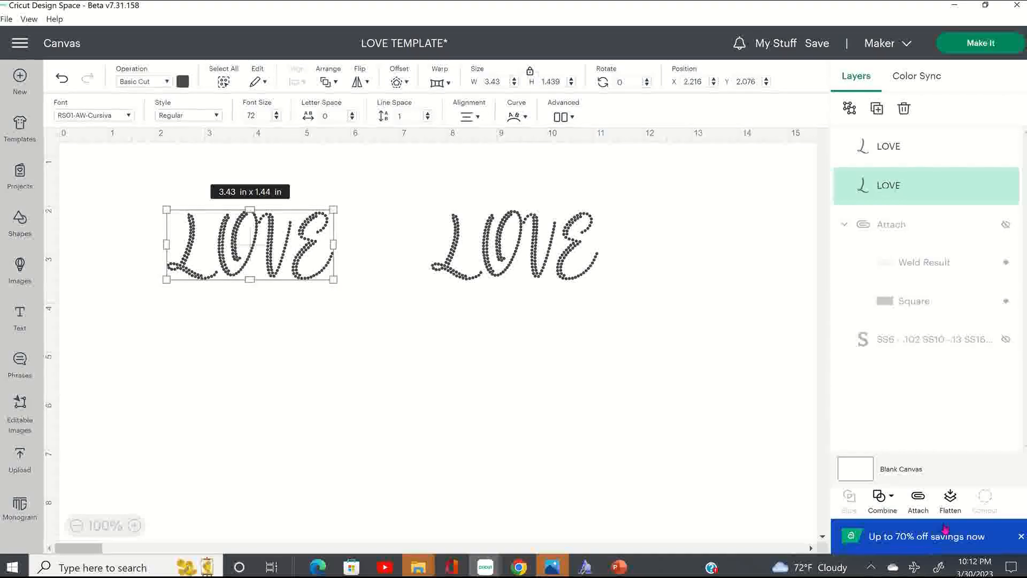
left_click(892, 497)
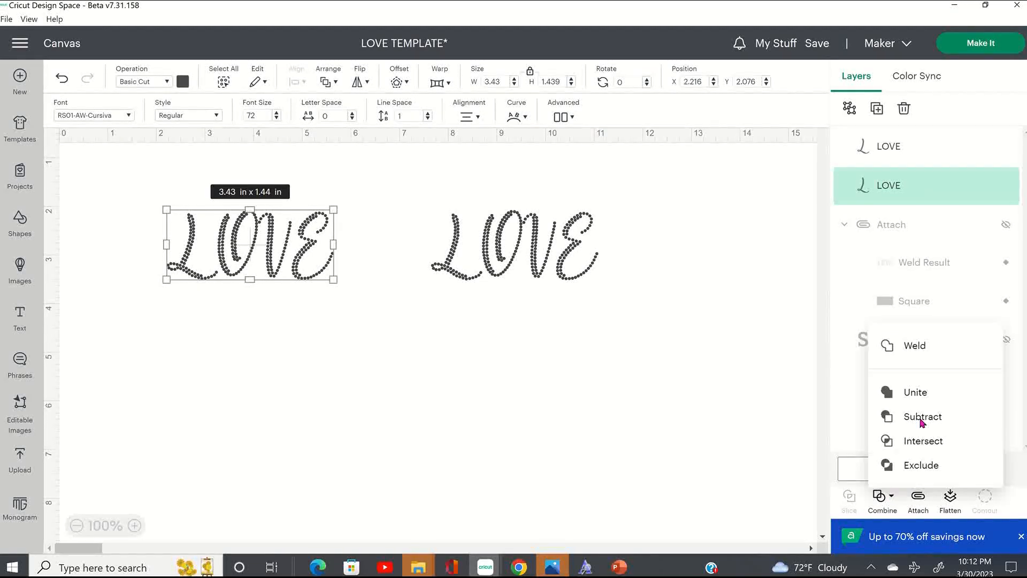
left_click(910, 351)
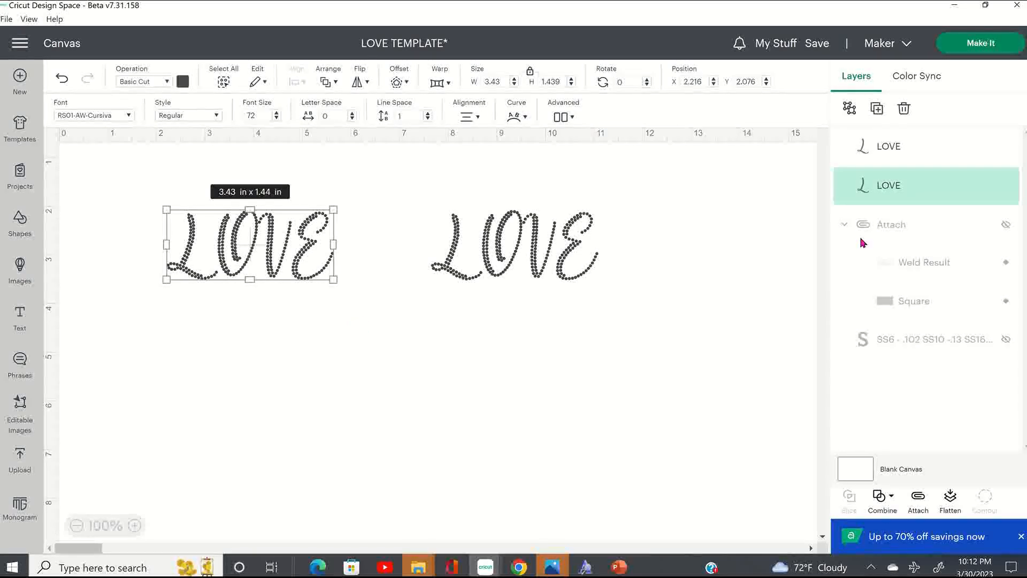
mouse_move(909, 183)
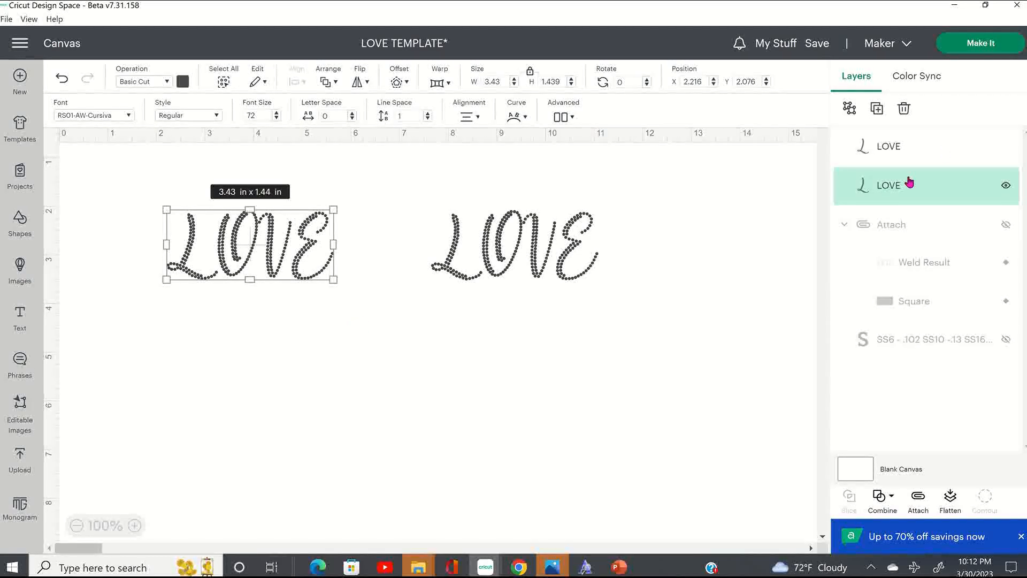
left_click(702, 297)
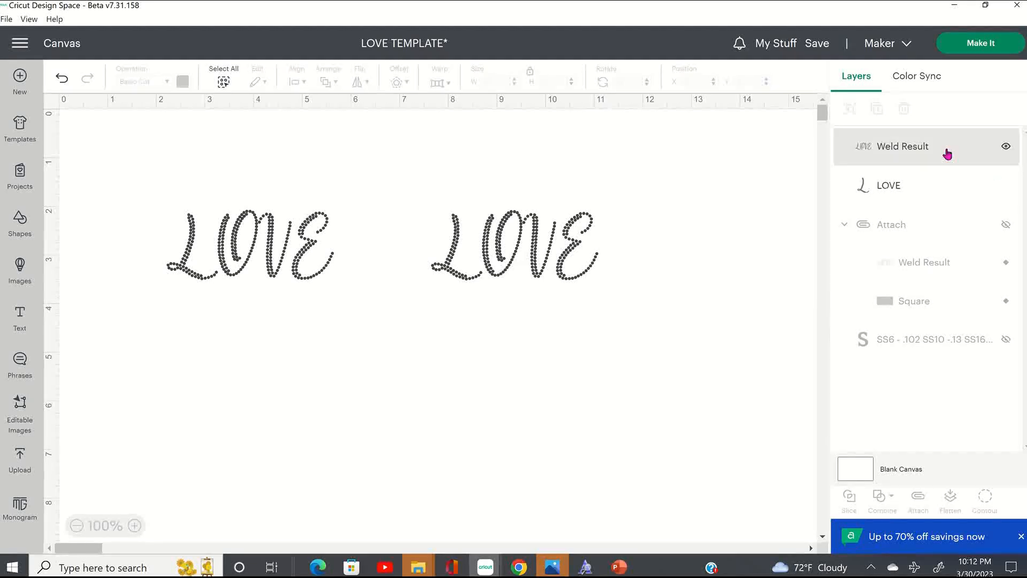
Use Contour to hide every contour of the welded LOVE except a single rhinestone circle.
left_click(235, 266)
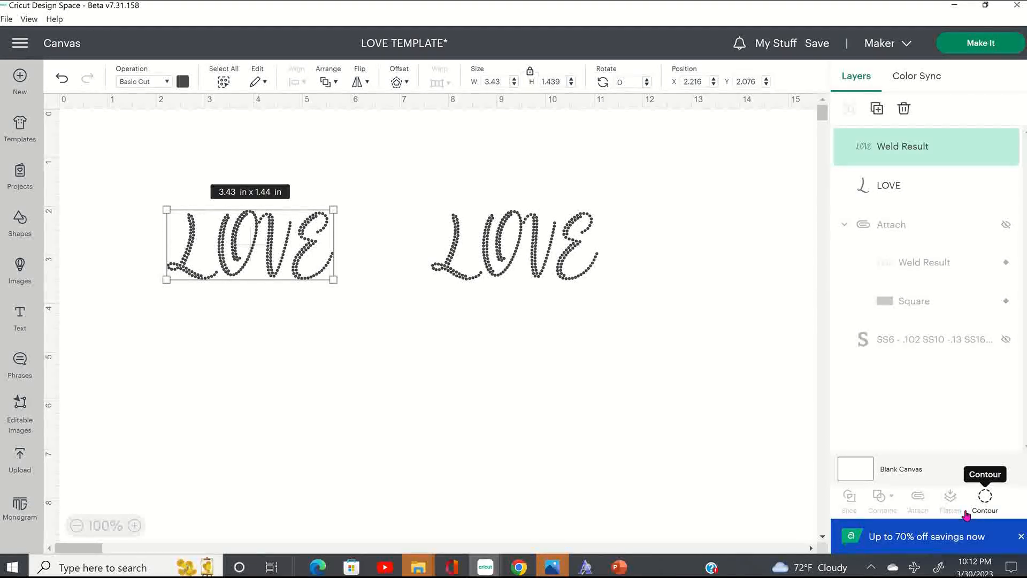
left_click(965, 512)
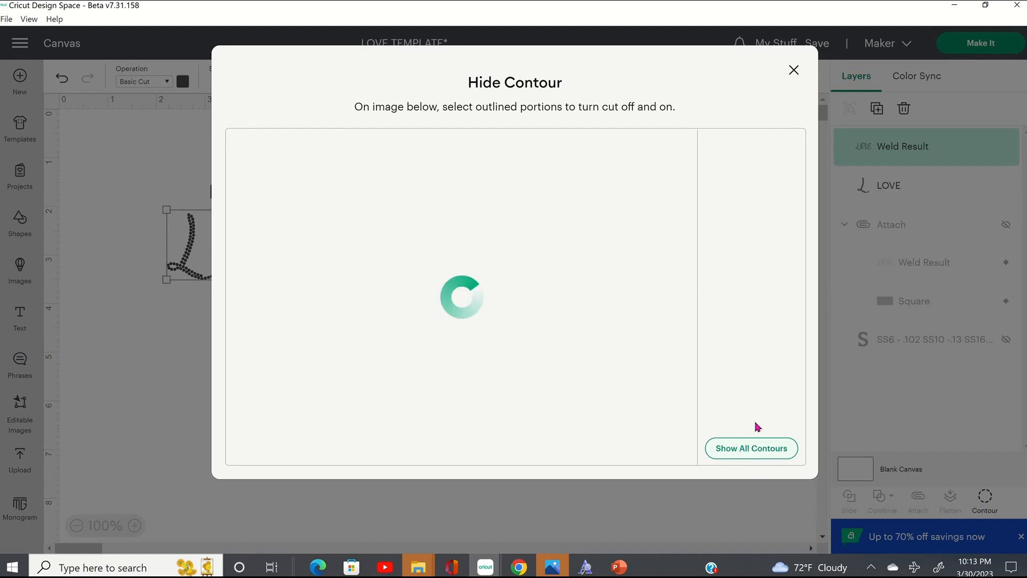
mouse_move(323, 6)
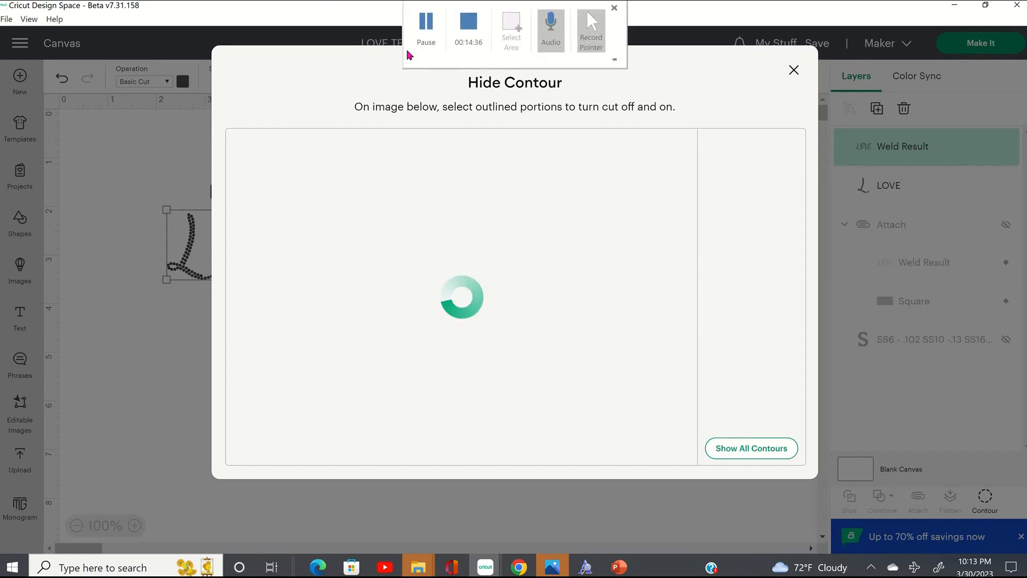
left_click(426, 24)
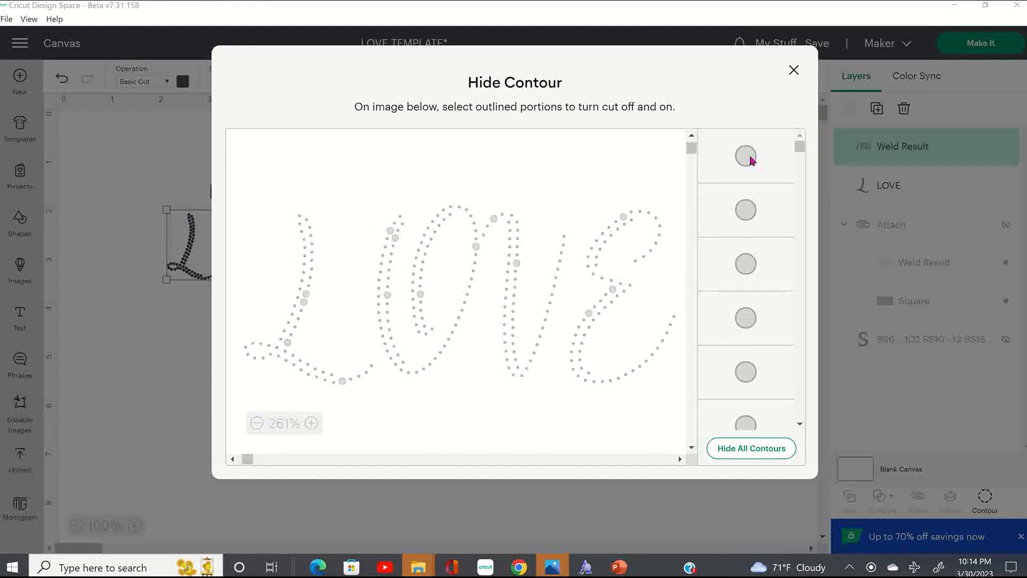
left_click(775, 452)
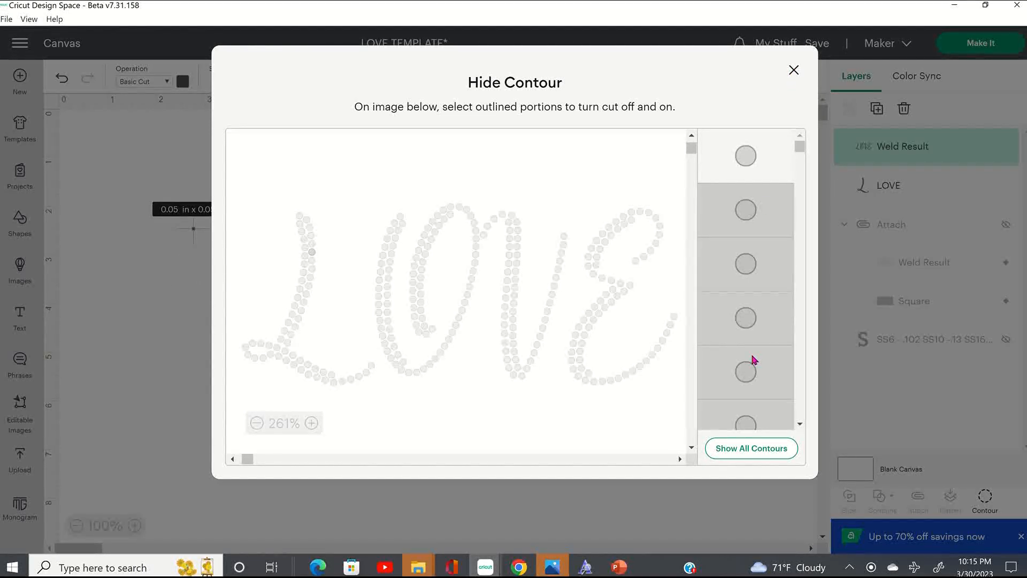
left_click_drag(802, 146, 800, 209)
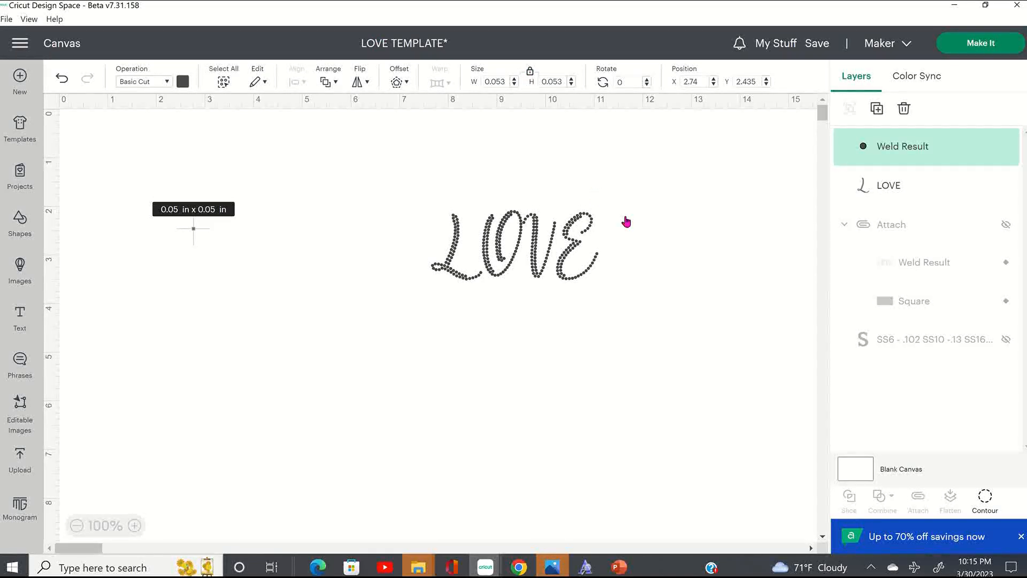
Resize the single circle to 0.13 in wide and 0.13 in high with proportions unlocked, and relock the proportions.
left_click(529, 71)
type("3")
key("Tab")
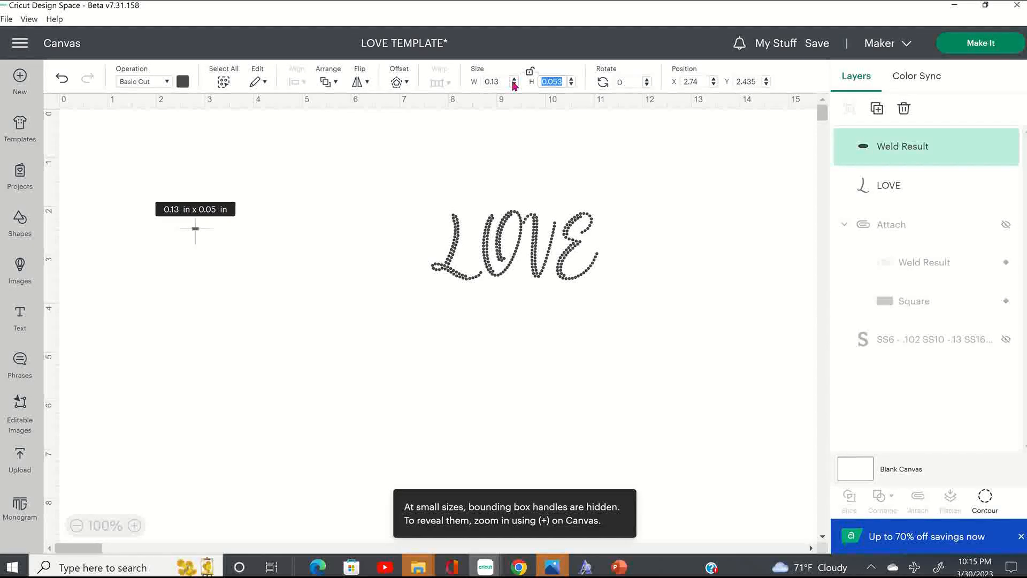
type("0.13")
key("Tab")
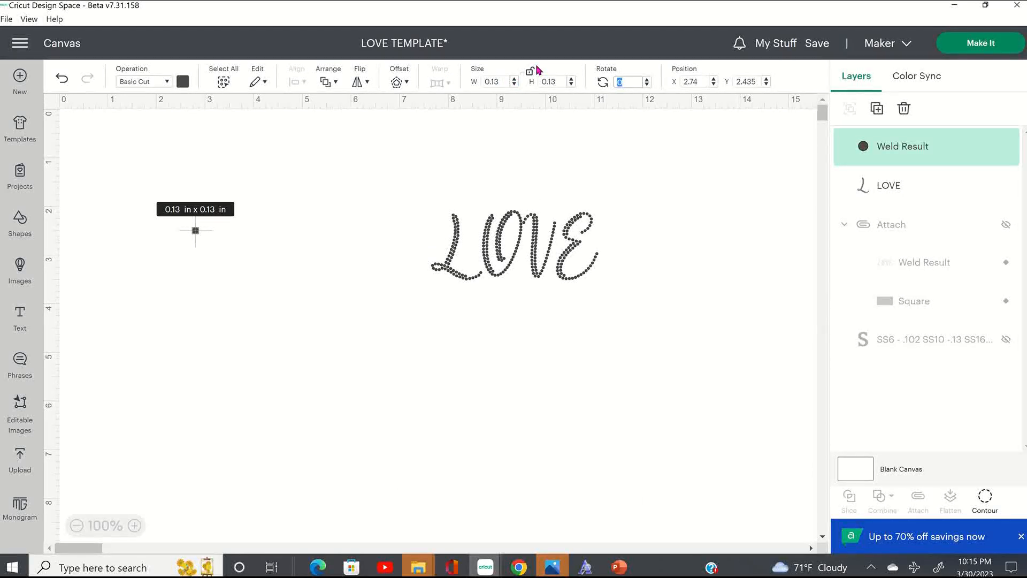
left_click(529, 75)
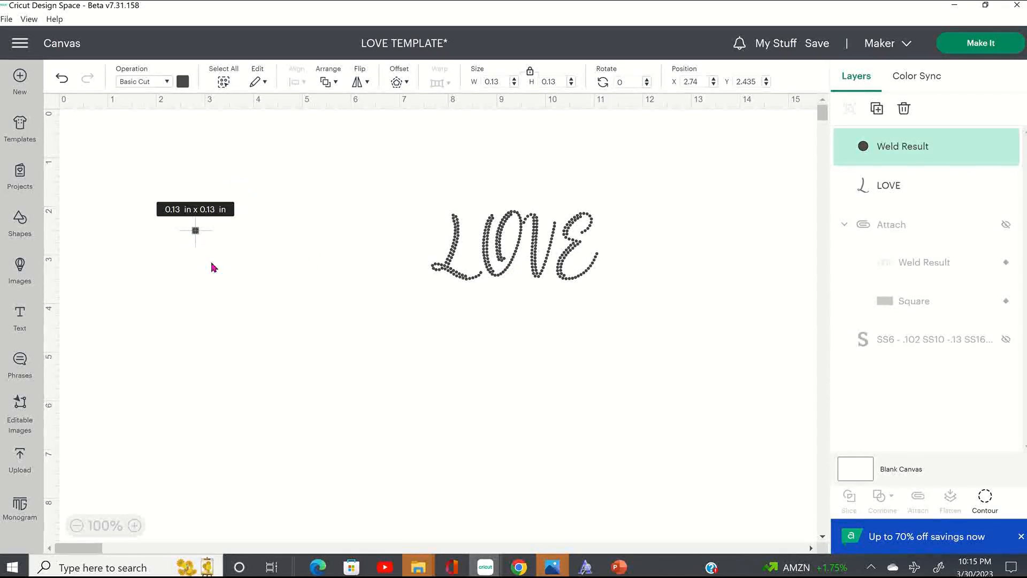
Show all contours of the resized weld result again to restore the full LOVE lettering.
left_click(987, 507)
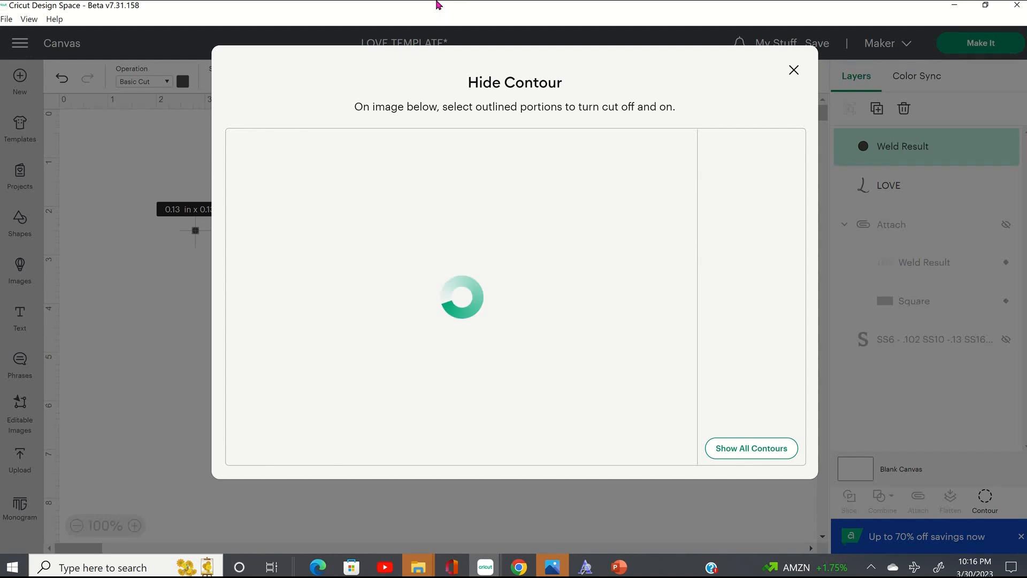
left_click(427, 29)
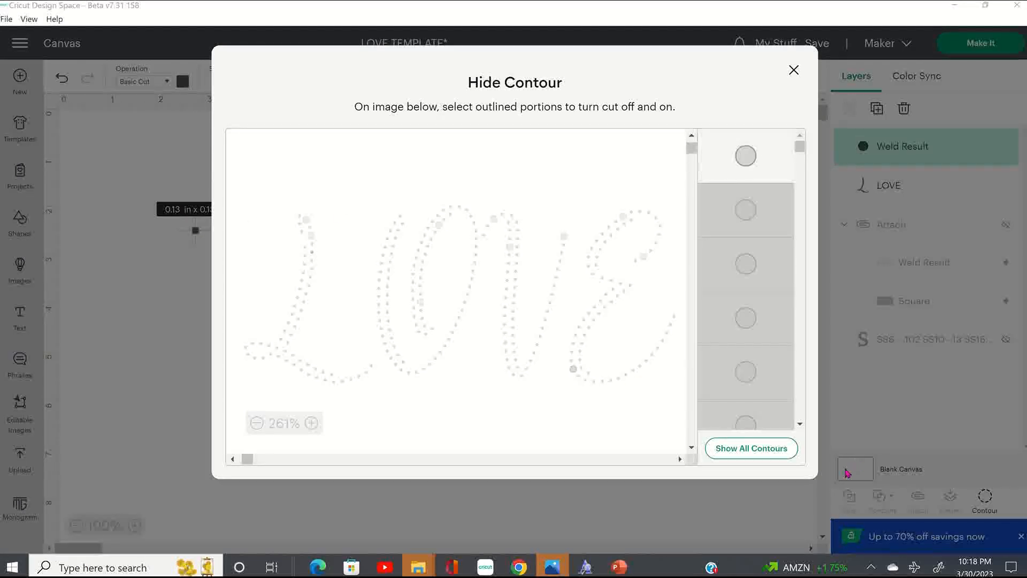
left_click(758, 451)
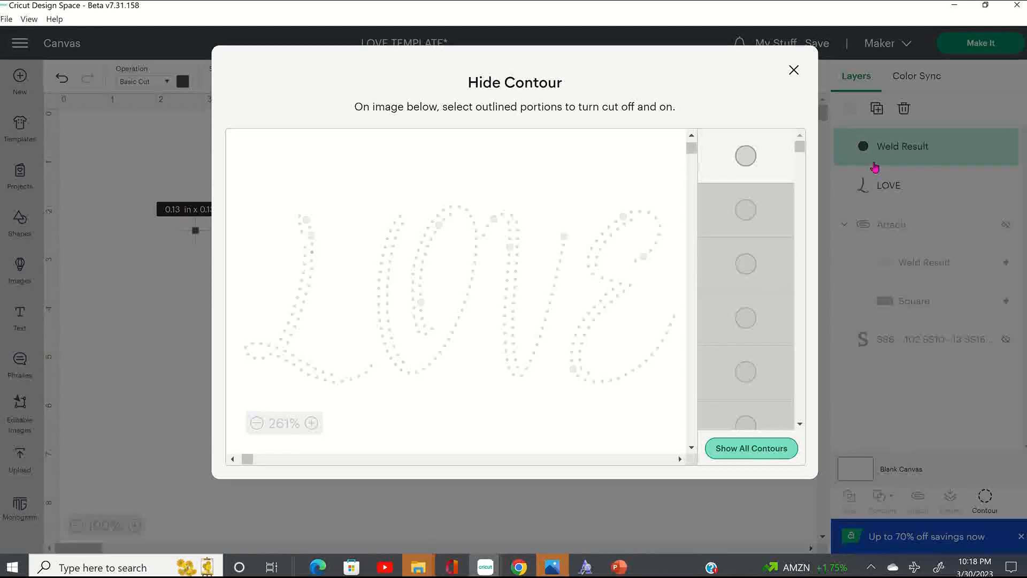
left_click(795, 72)
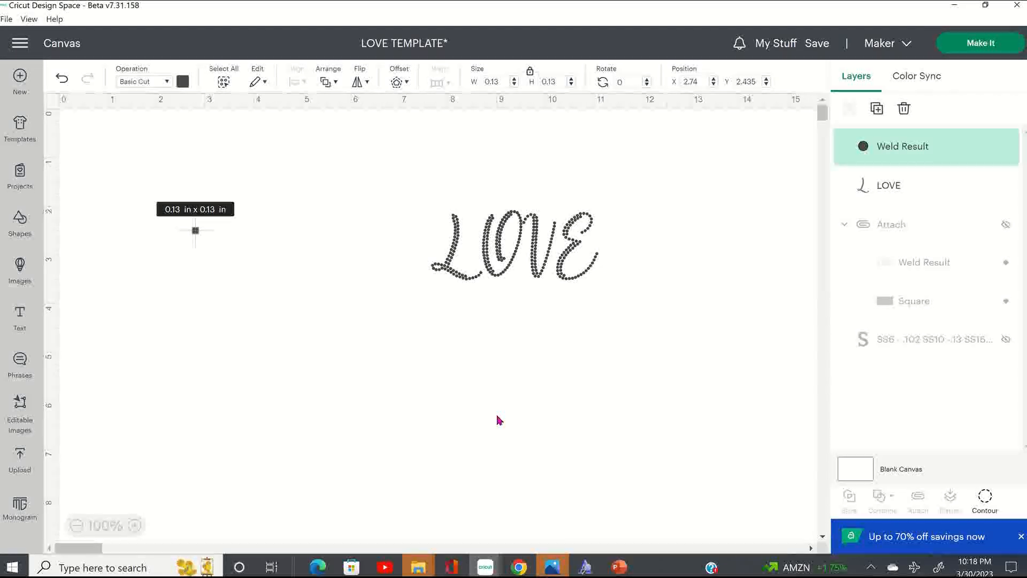
key("ctrl+z")
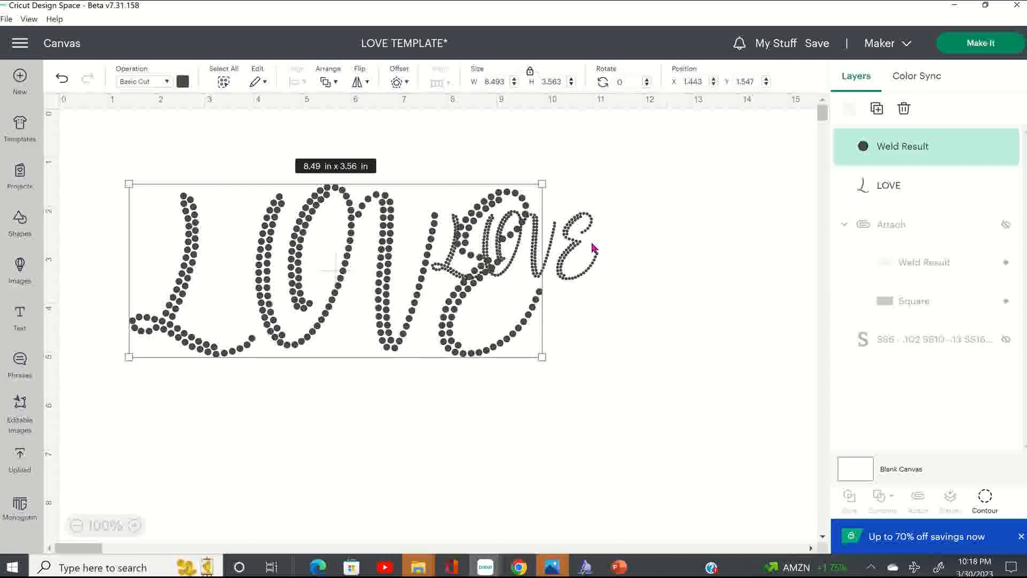
Separate the two LOVE designs, moving the large weld to about X 0.5, Y 1.4 and the small text to its right.
left_click_drag(597, 254, 737, 293)
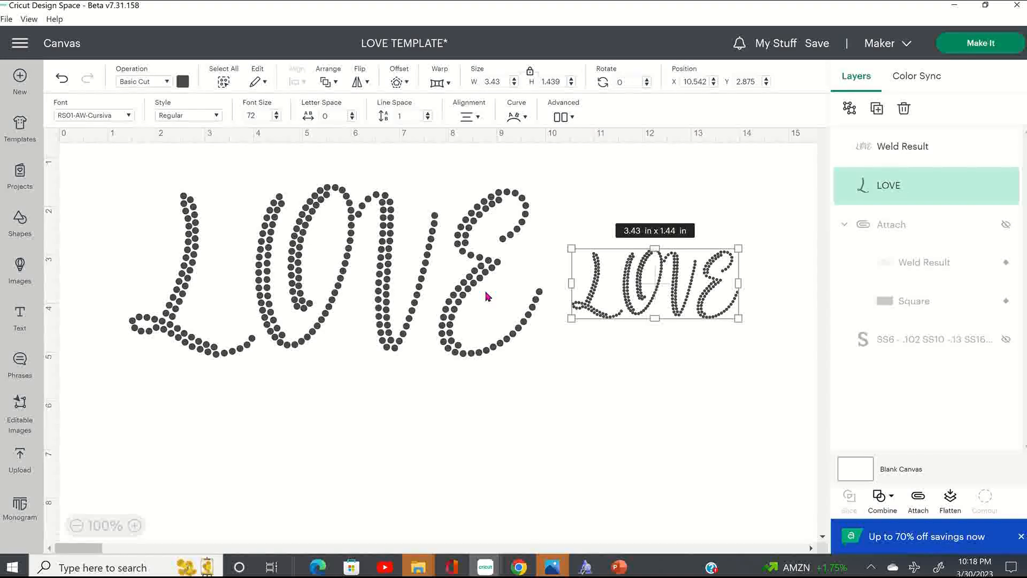
left_click_drag(368, 253, 322, 247)
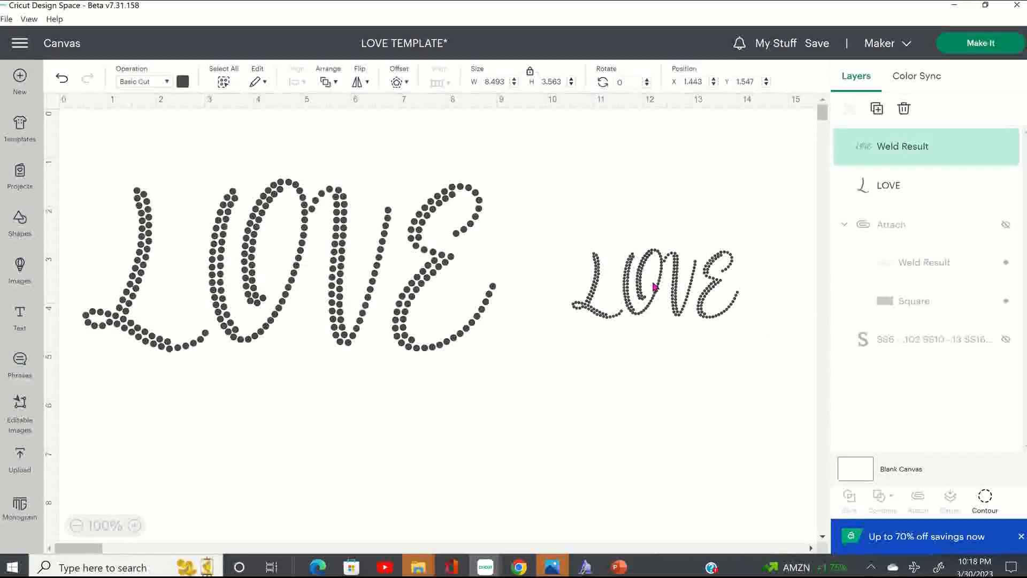
mouse_move(641, 290)
left_mouse_down()
mouse_move(570, 300)
mouse_move(661, 285)
left_mouse_up()
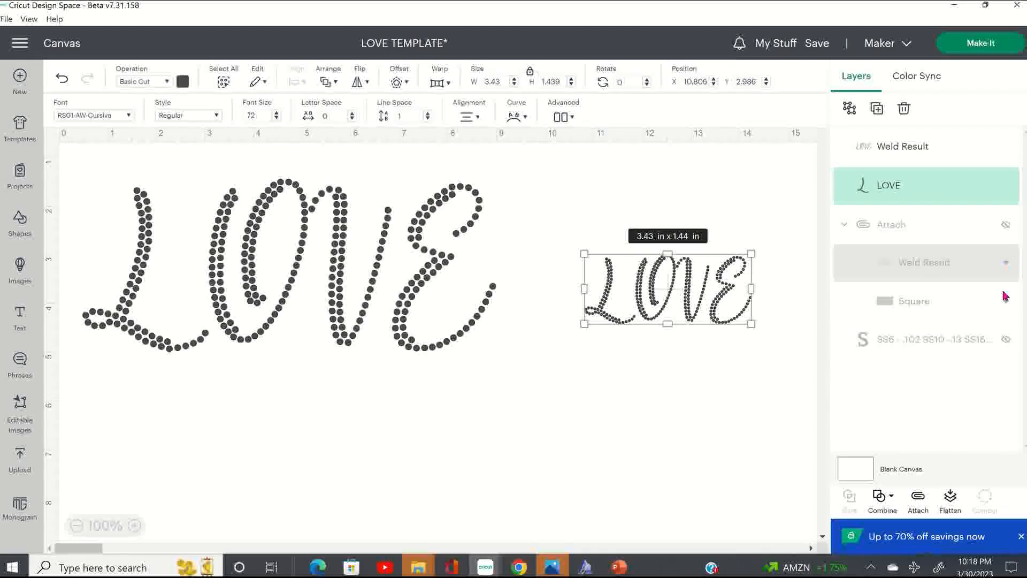
Show the rhinestone size chart text, move it to about X 9.6, Y 1.4, and place the small LOVE below the large one.
left_click(1007, 342)
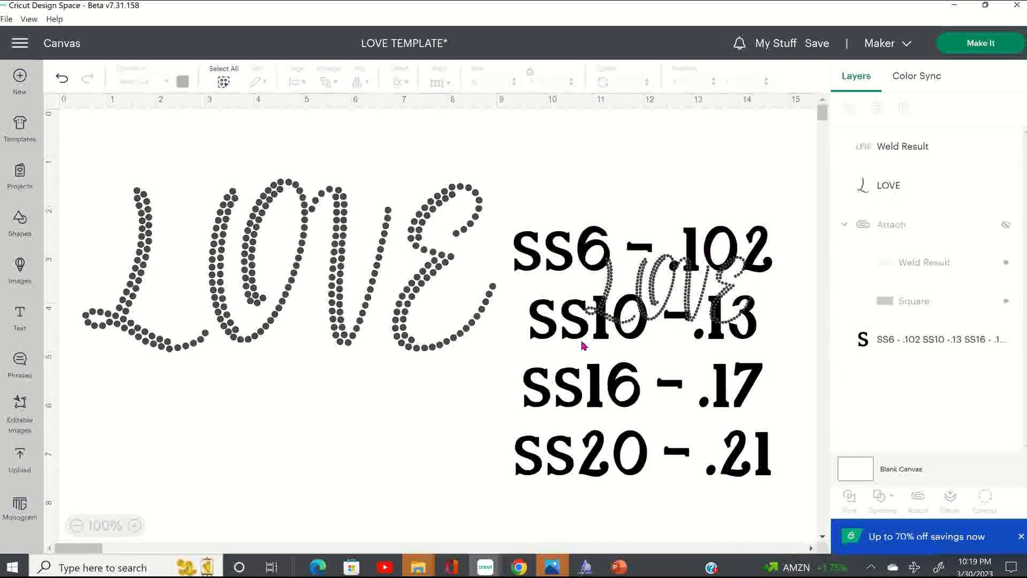
left_click_drag(706, 258, 578, 359)
left_click_drag(680, 292, 194, 508)
left_click_drag(564, 448, 721, 297)
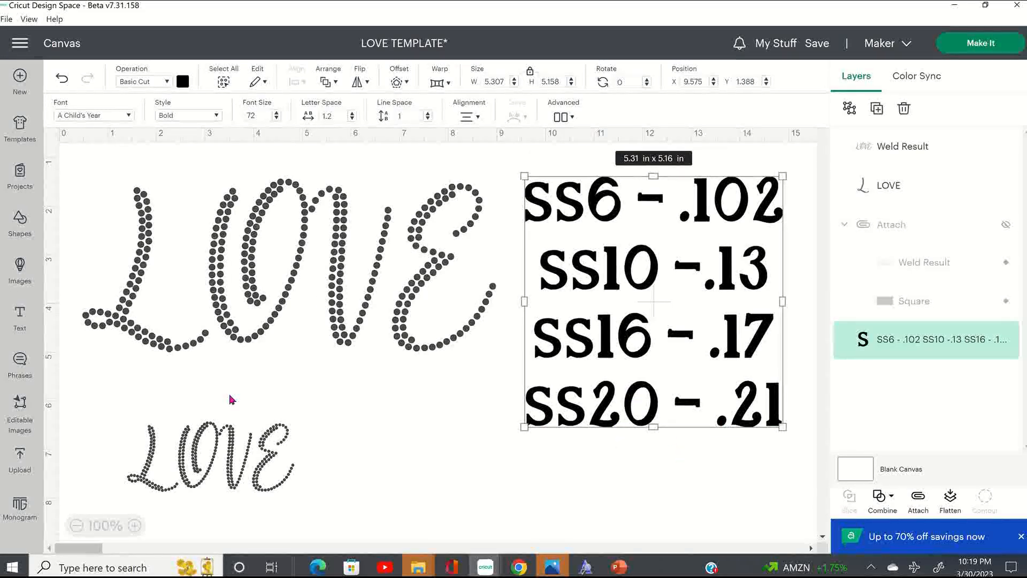
left_click(254, 475)
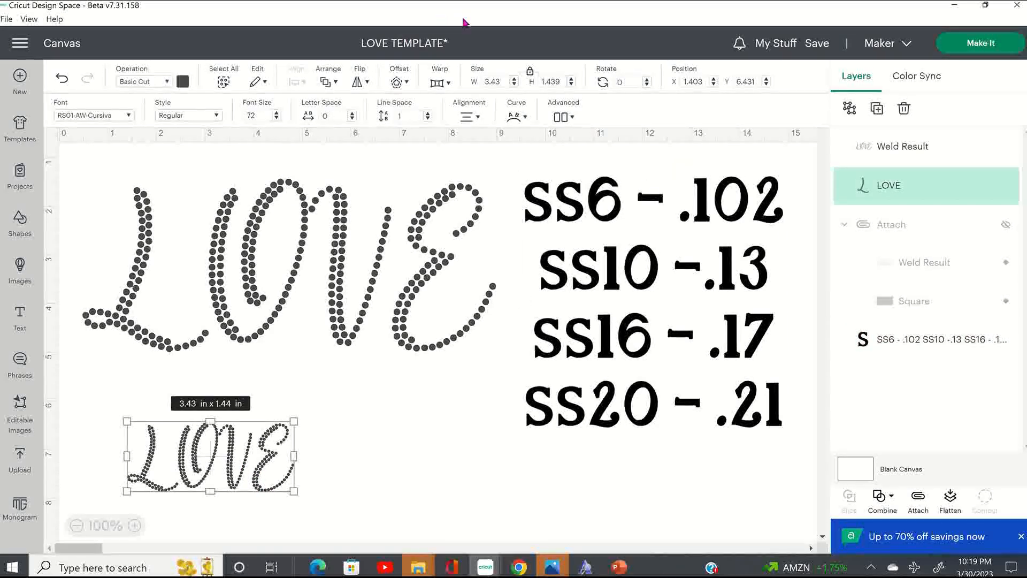
mouse_move(477, 3)
left_click(426, 27)
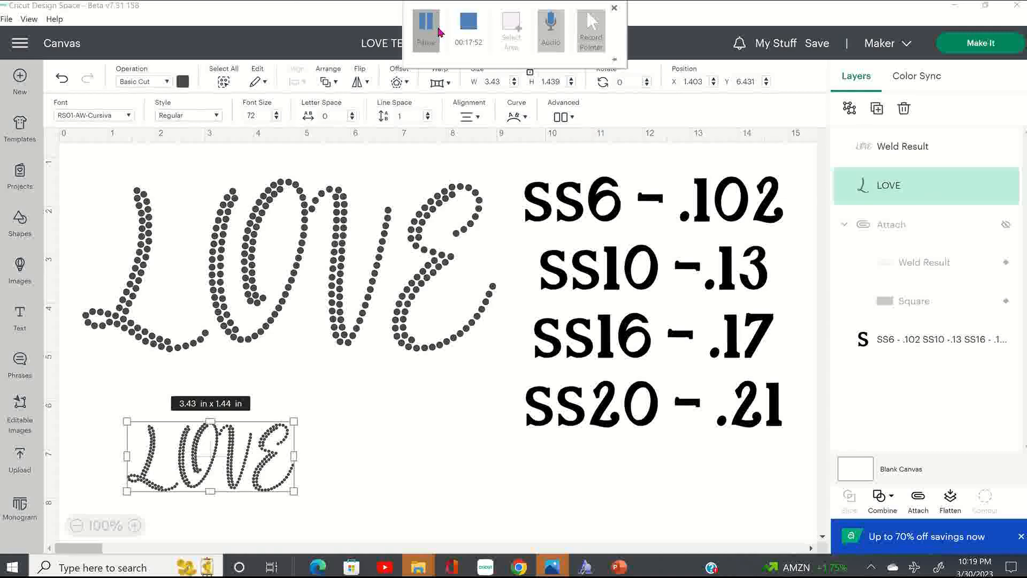
left_click(426, 28)
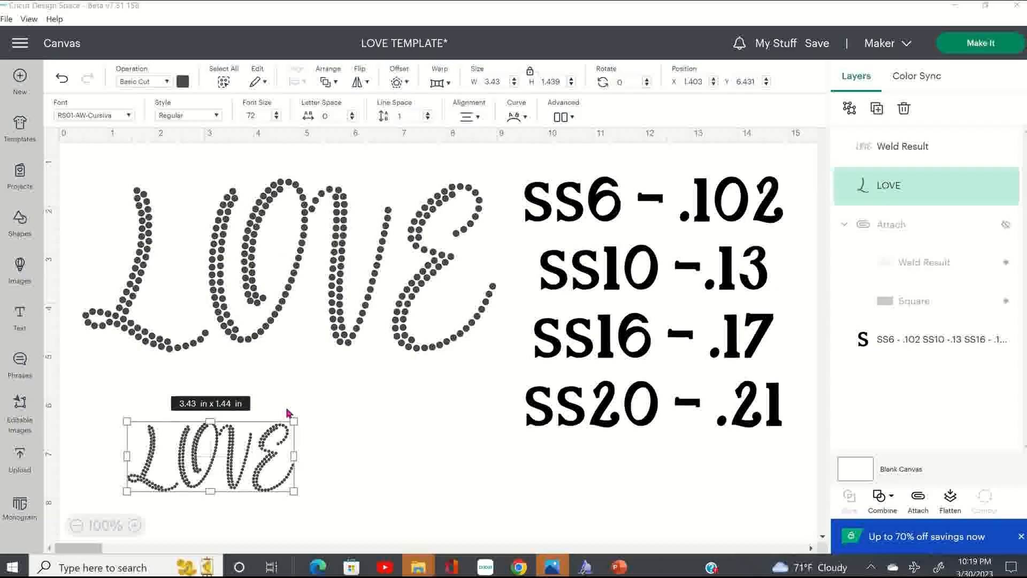
Delete the small LOVE text and hide the rhinestone size chart text.
left_click(313, 241)
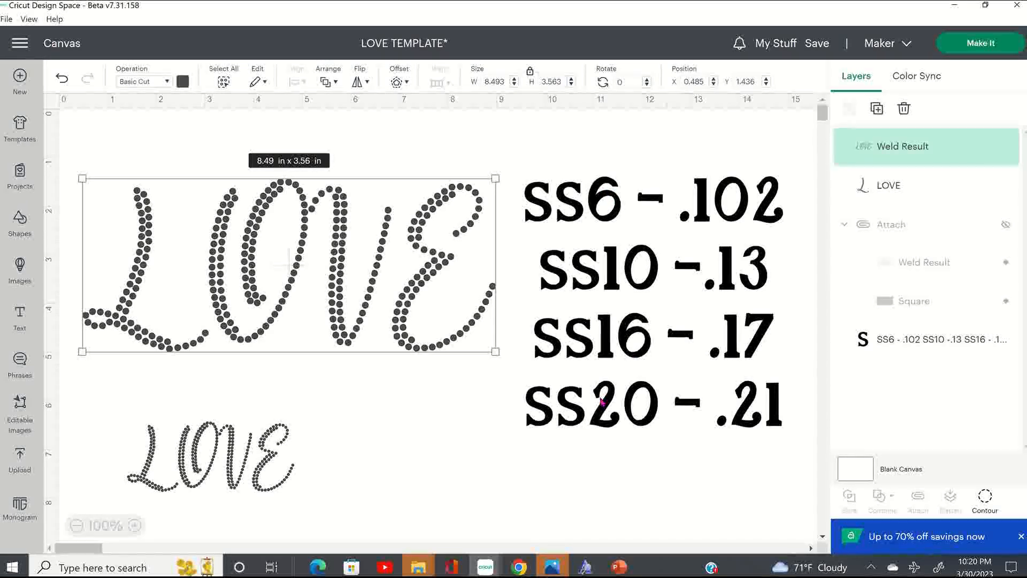
left_click(268, 460)
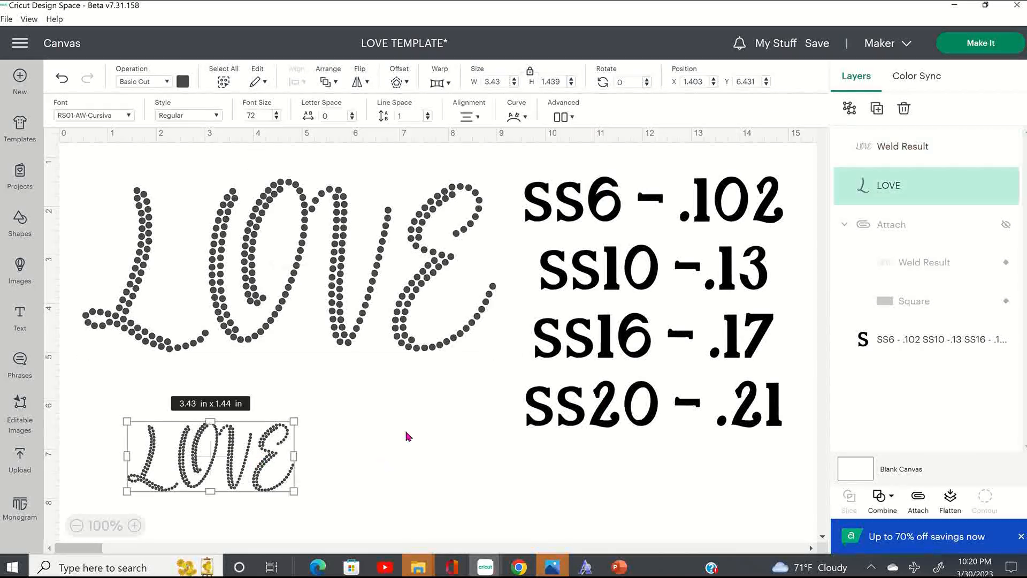
key("Delete")
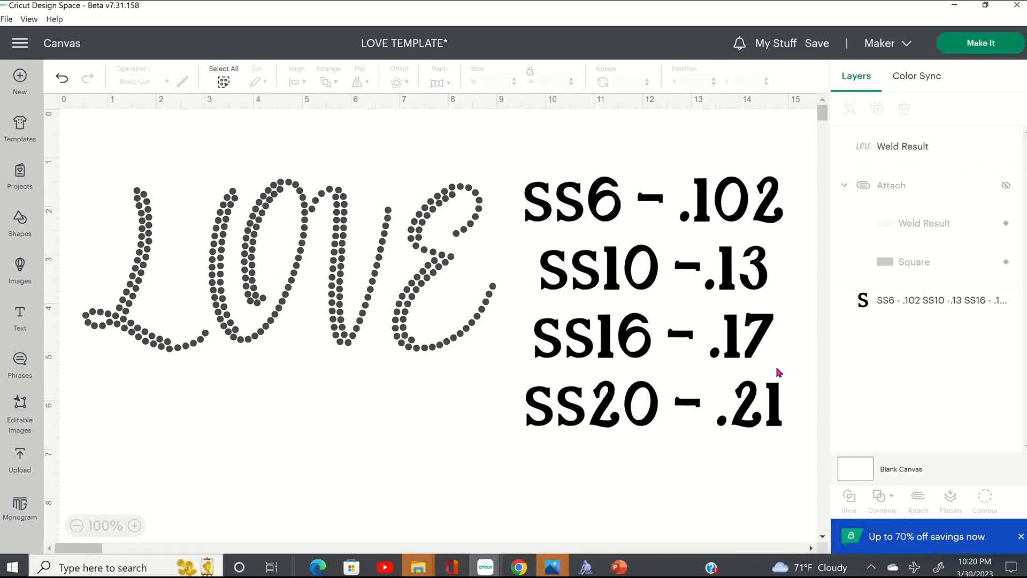
left_click(692, 257)
left_click(1006, 262)
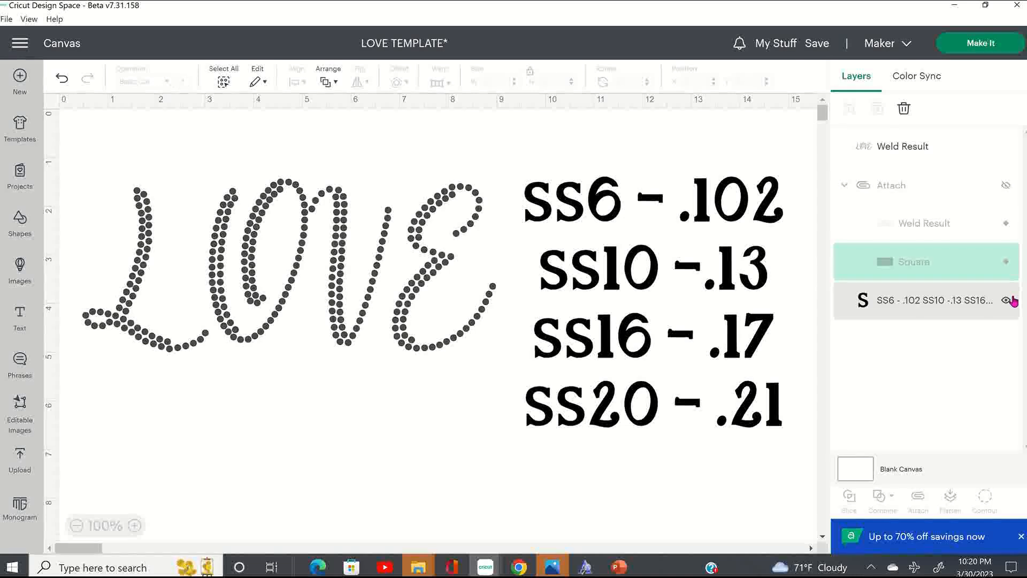
left_click(1006, 300)
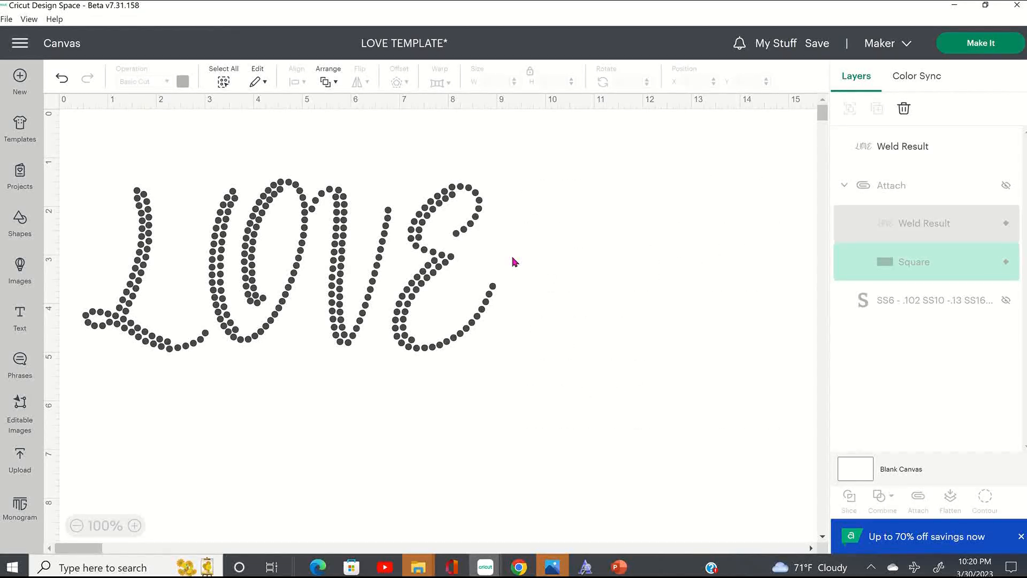
Select the large welded LOVE and save the project under its existing name.
left_click(406, 212)
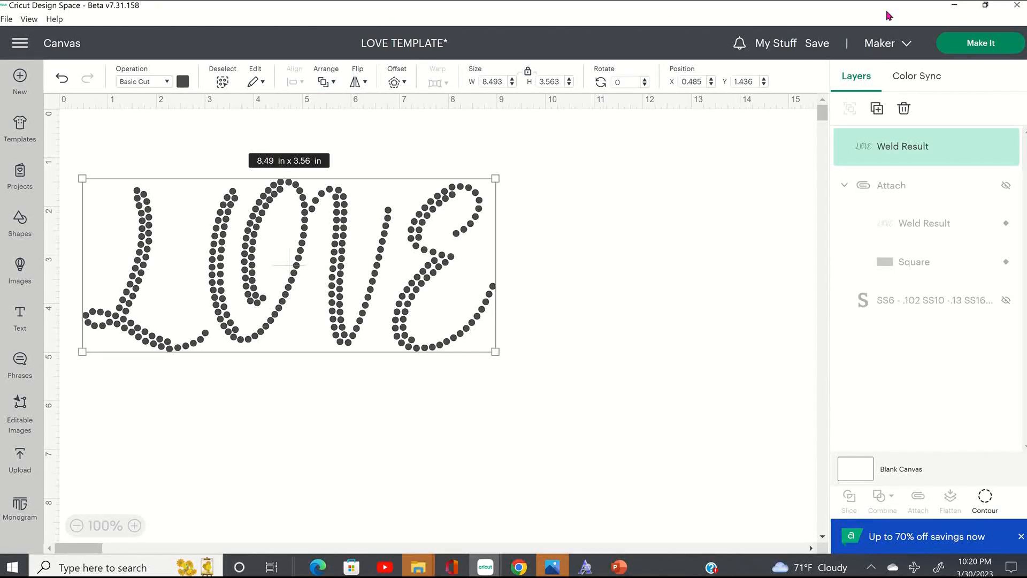
left_click(824, 45)
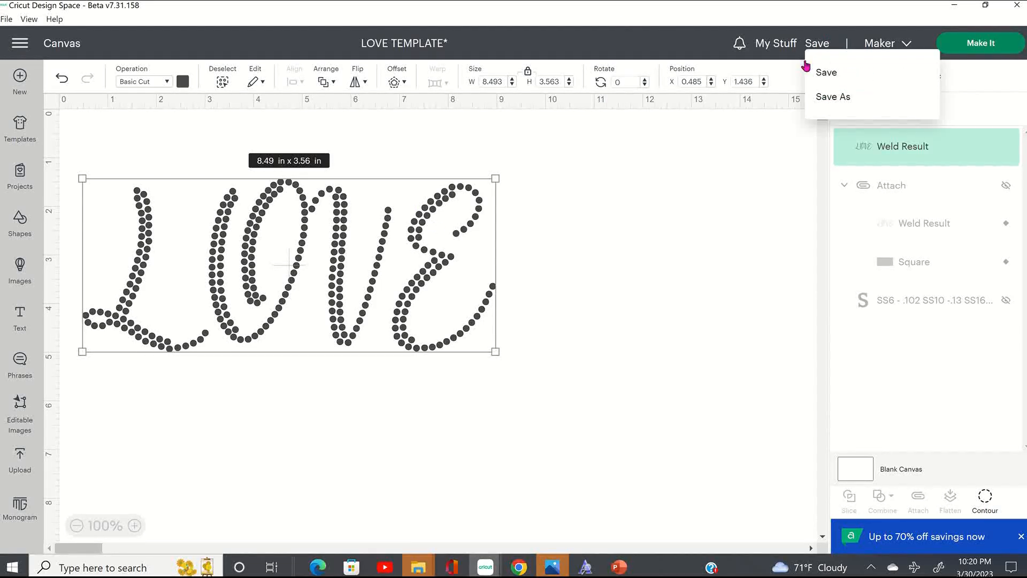
left_click(829, 74)
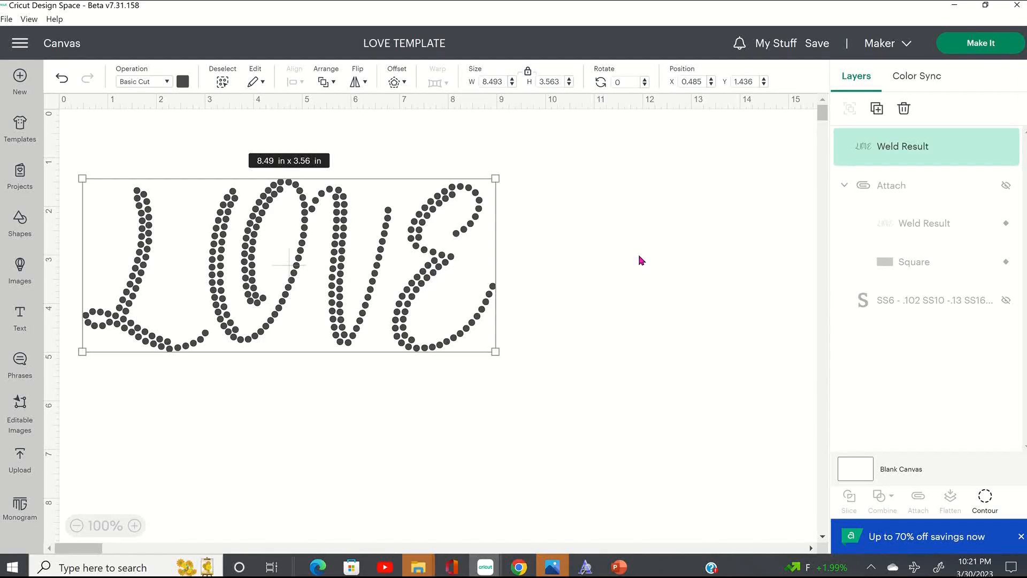
Insert a square and stretch it with unlocked proportions into a rectangle about 9.6 by 5.05 in covering the LOVE lettering.
left_click(615, 253)
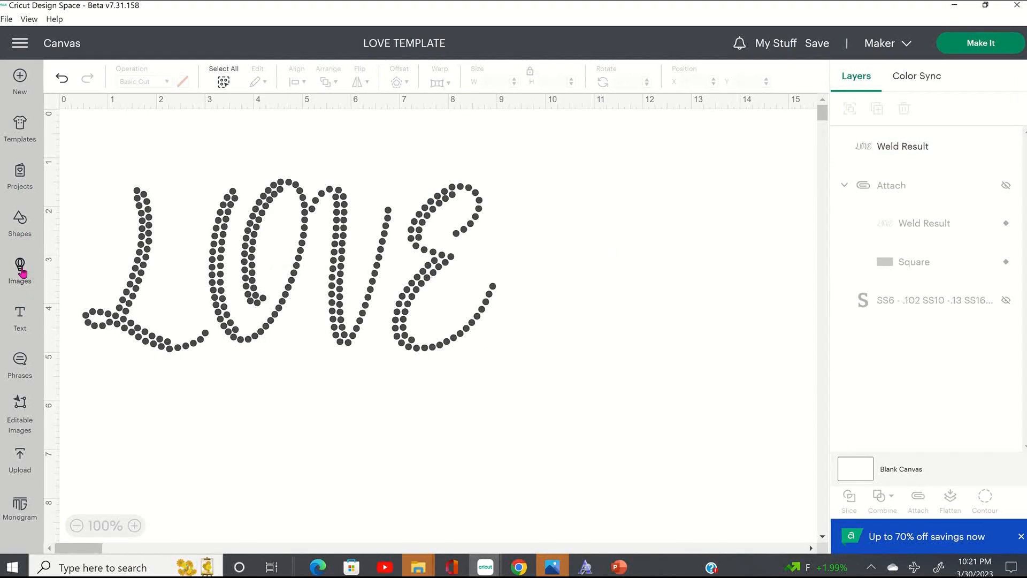
left_click(24, 229)
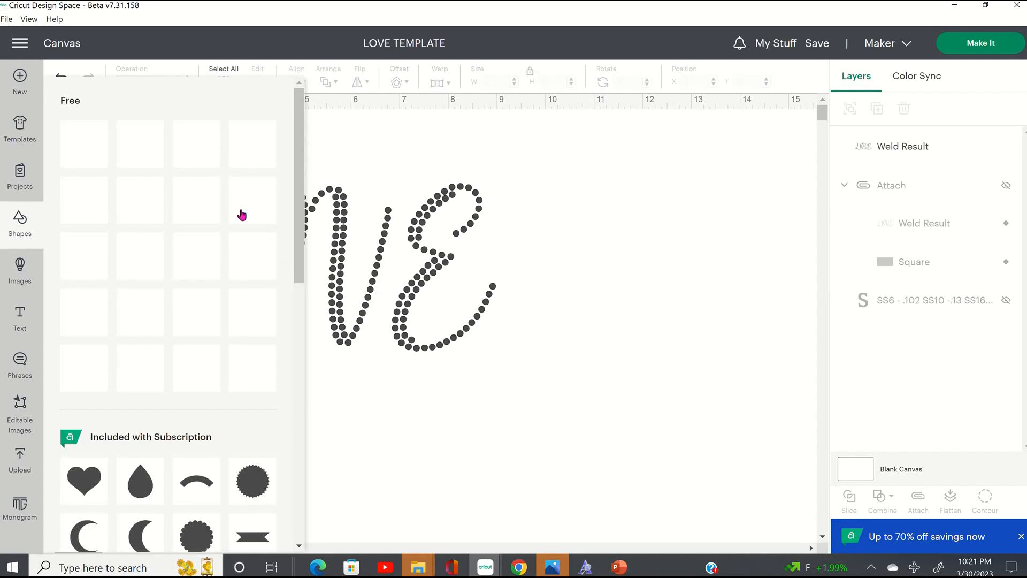
left_click(143, 320)
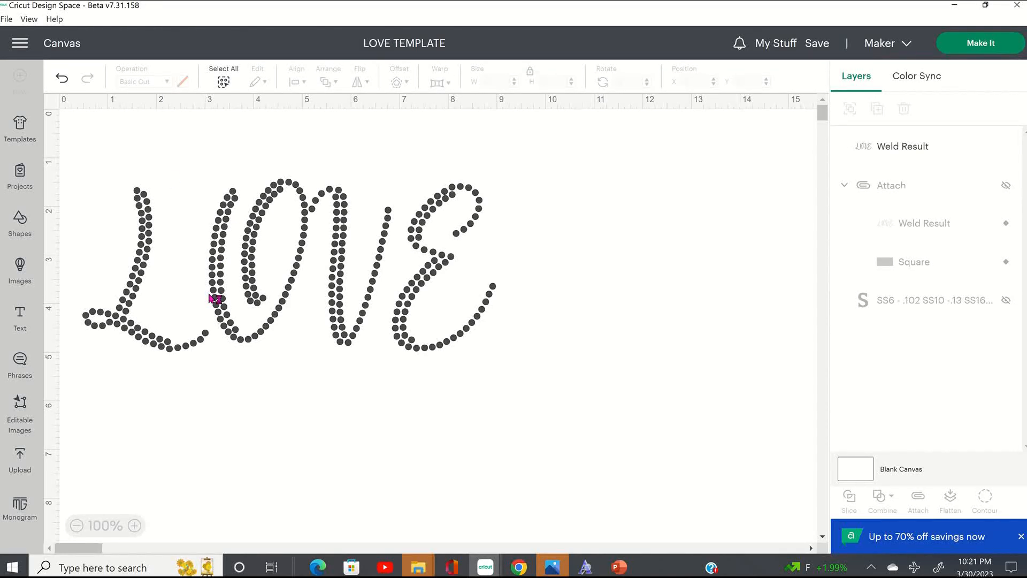
left_click_drag(173, 207, 142, 184)
left_click_drag(168, 237, 327, 396)
left_click(531, 73)
left_click_drag(328, 397, 540, 388)
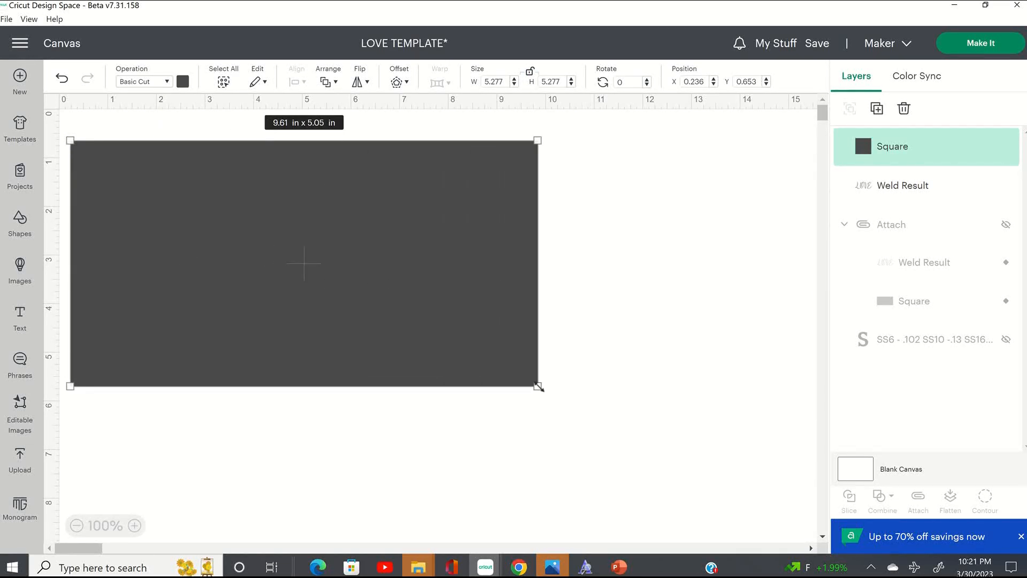
Send the rectangle to the back and move it to X 0, Y 0.556 so it frames the LOVE lettering.
right_click(436, 209)
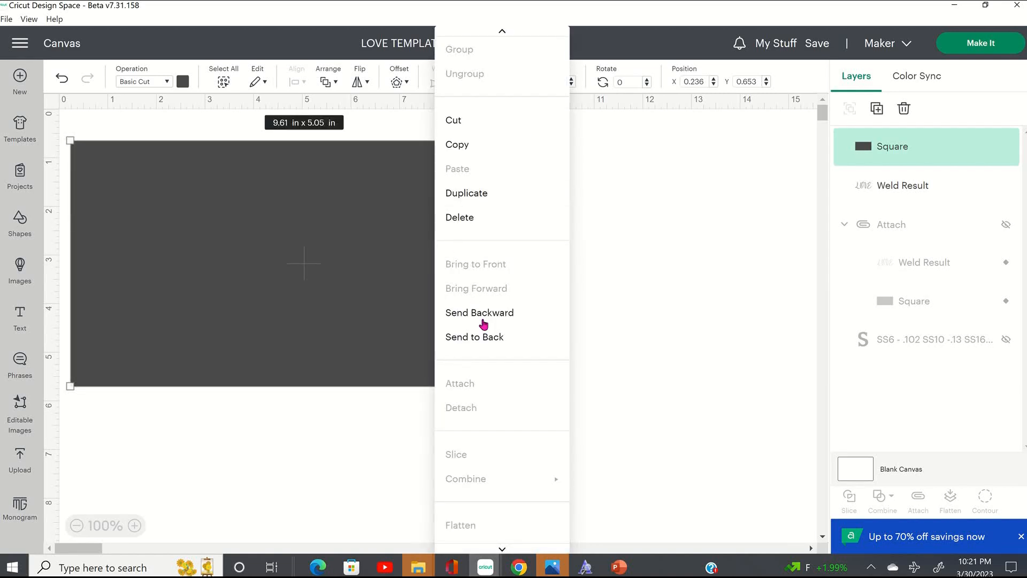
left_click(460, 337)
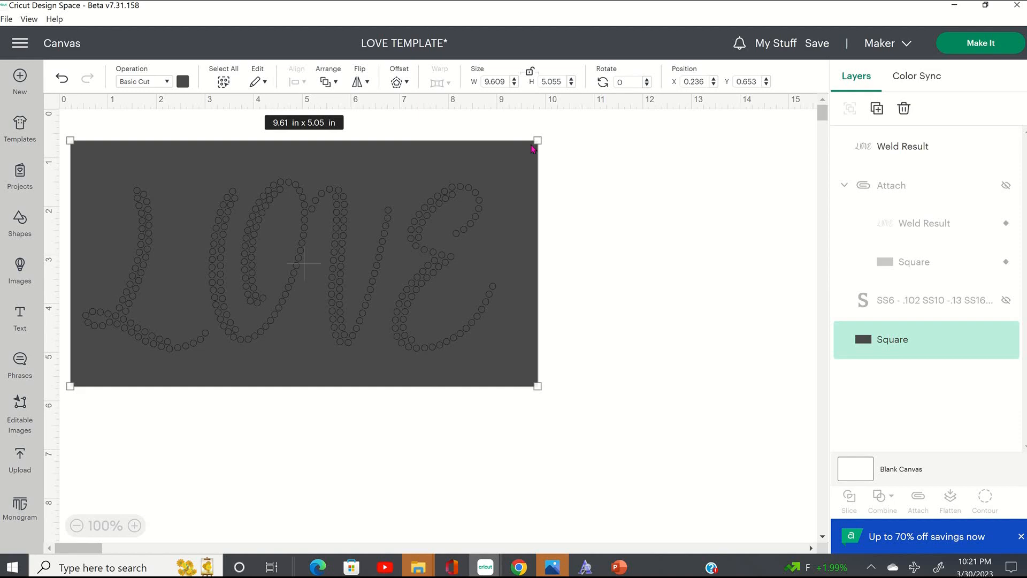
left_click_drag(79, 173, 69, 172)
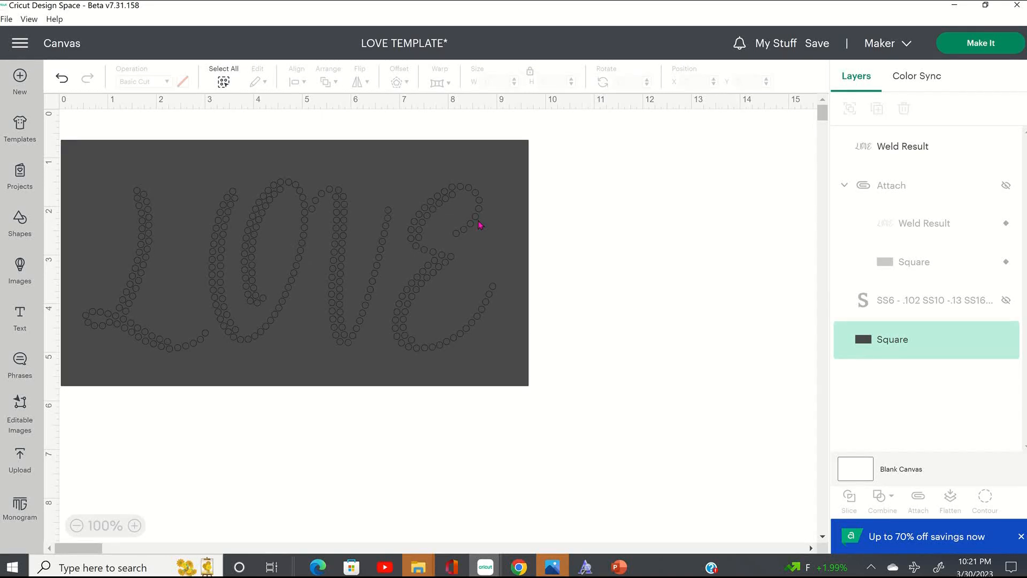
mouse_move(479, 163)
left_mouse_down()
mouse_move(500, 163)
mouse_move(468, 156)
left_mouse_up()
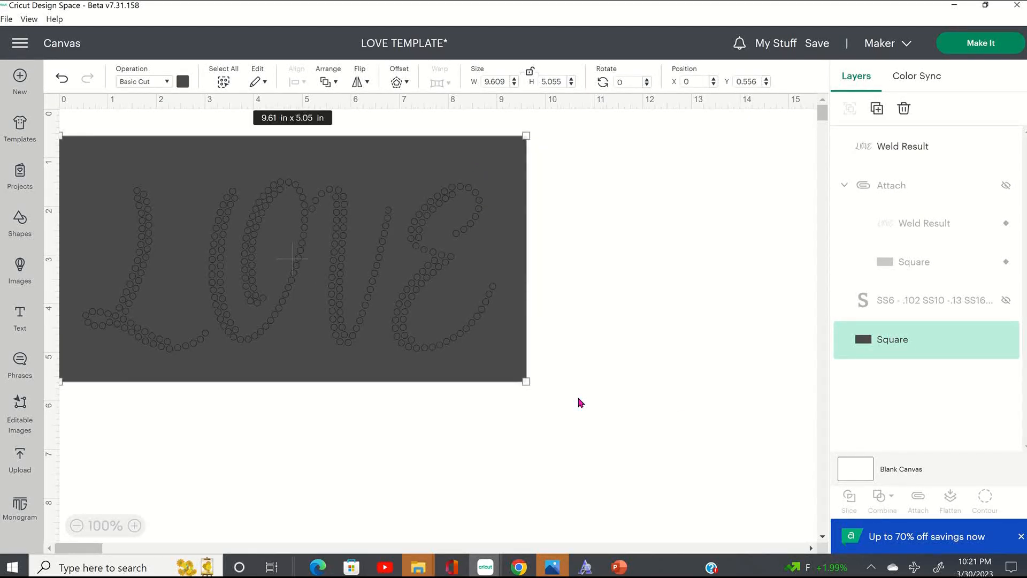
Select the LOVE weld and the background rectangle together and attach them.
left_click(608, 452)
left_click_drag(269, 304, 58, 107)
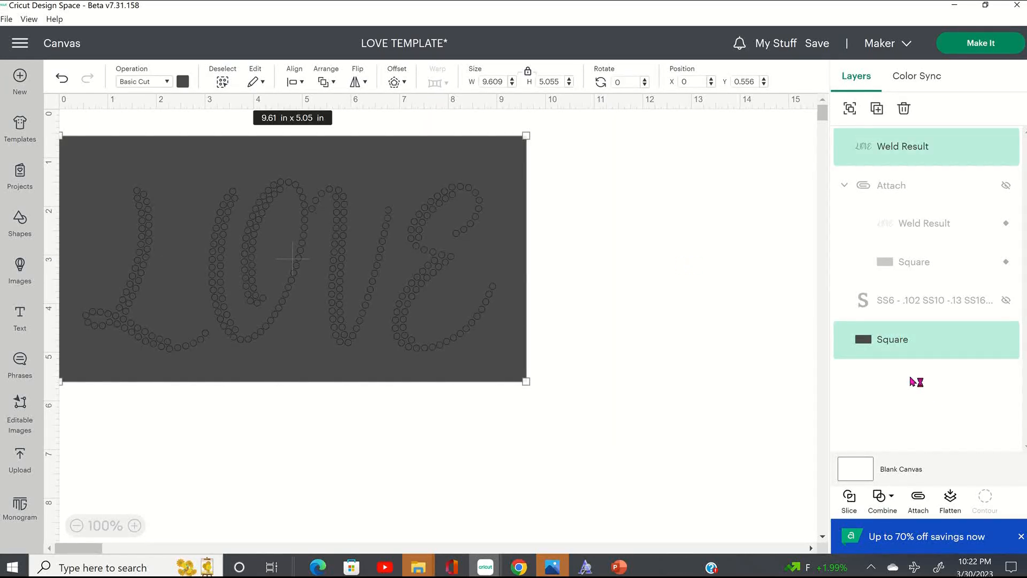
left_click(923, 513)
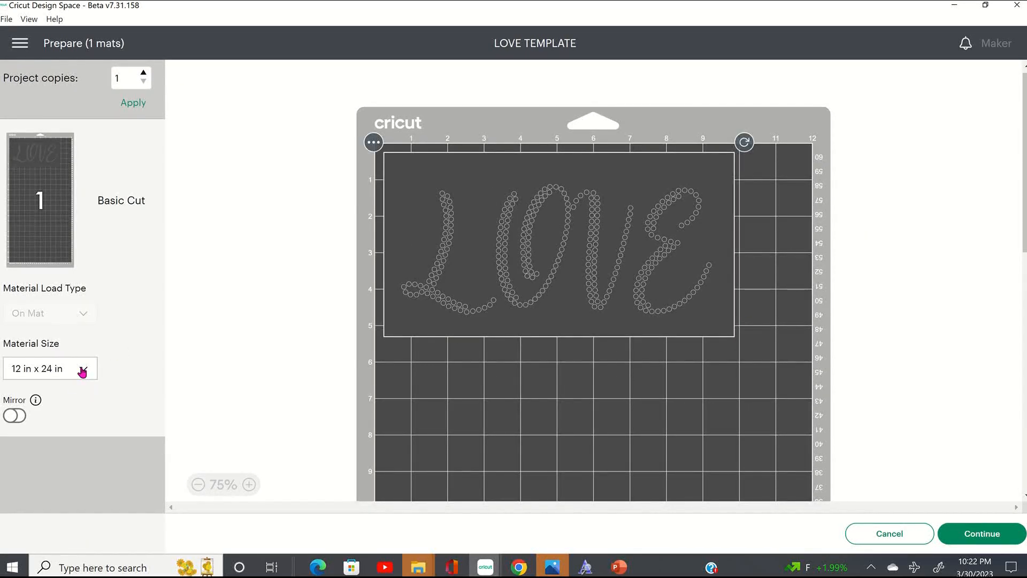
Set the mat's material size to 12 in x 12 in and continue to the cut setup.
left_click(80, 368)
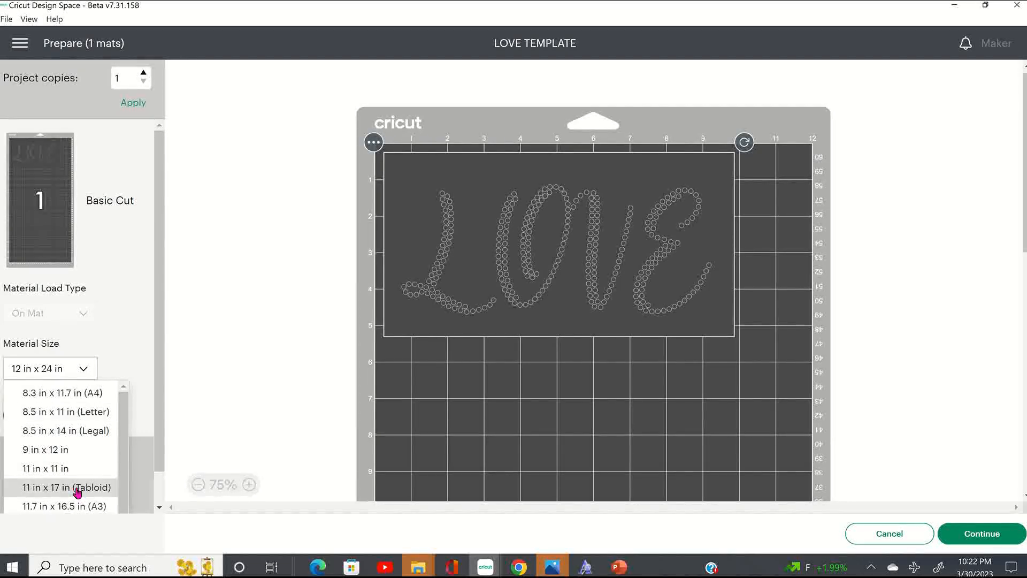
scroll(75, 489, "down", 1)
left_click(76, 498)
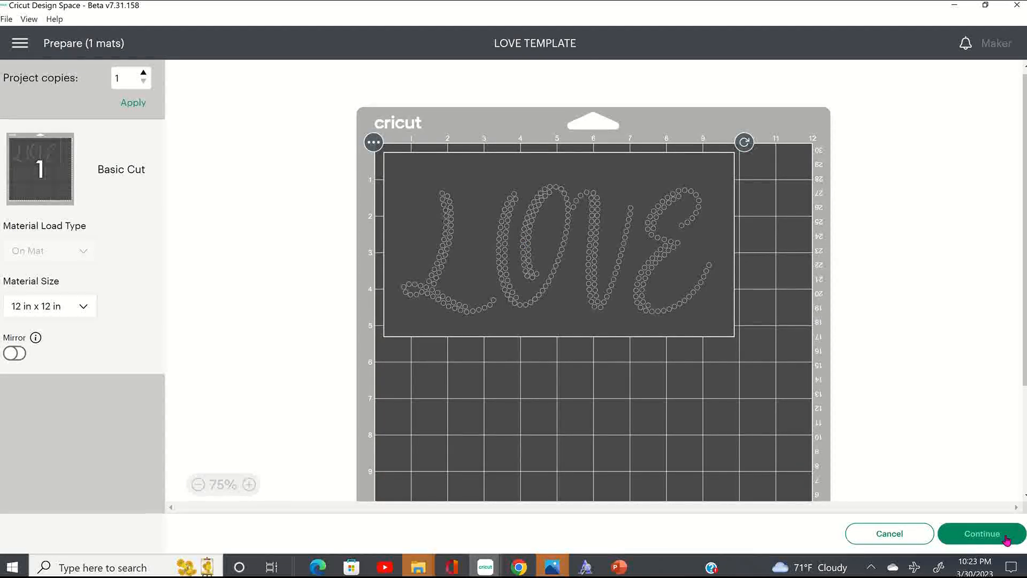
left_click(1007, 540)
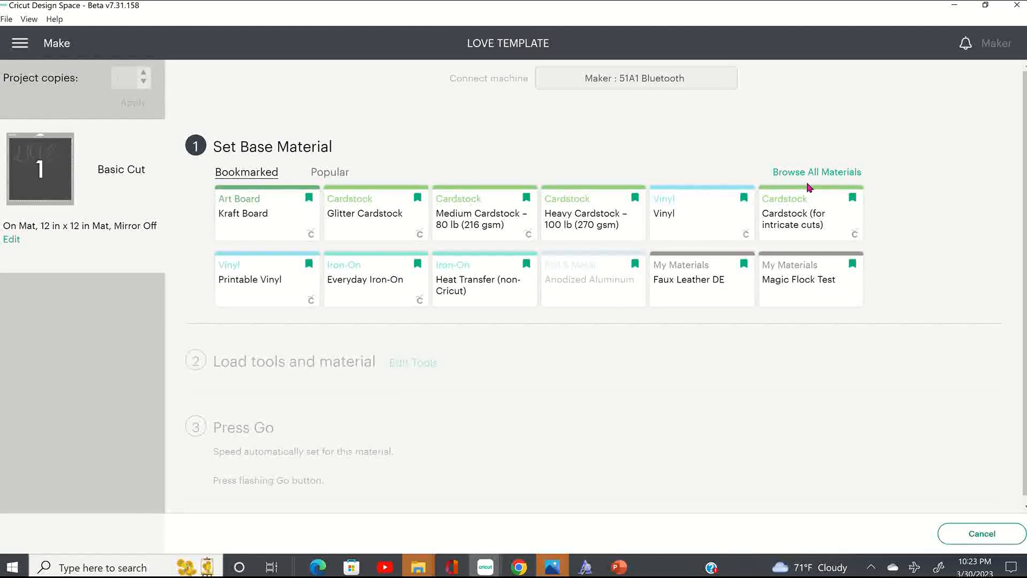
Set the base material to Magic Flock Test with the pressure at More.
left_click(819, 283)
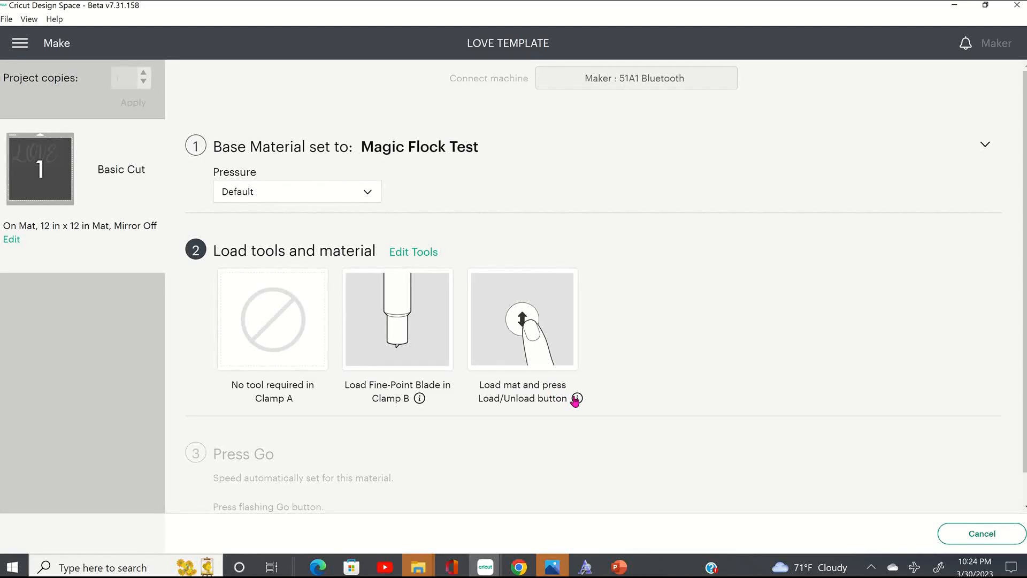
left_click(368, 192)
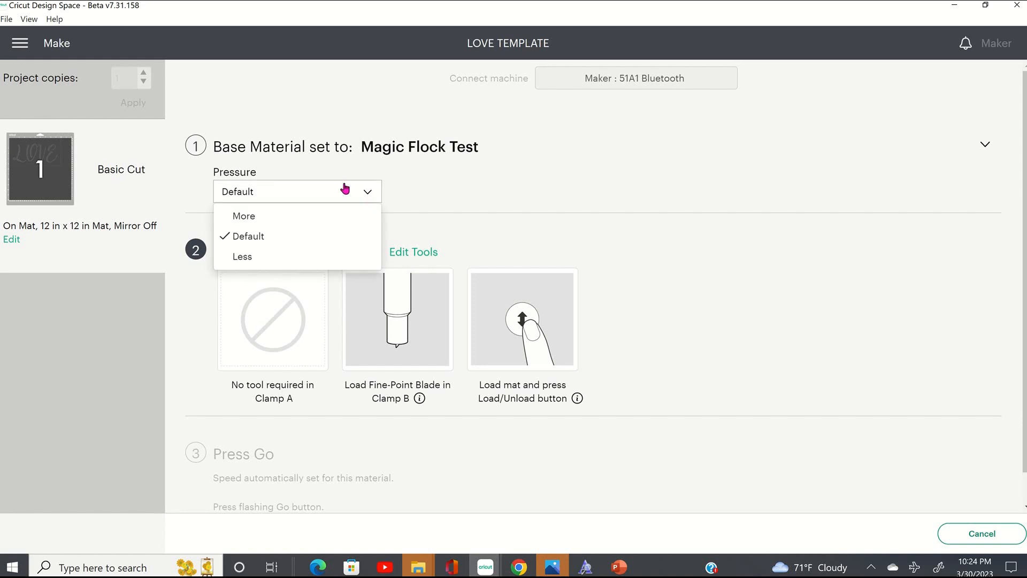
left_click(381, 215)
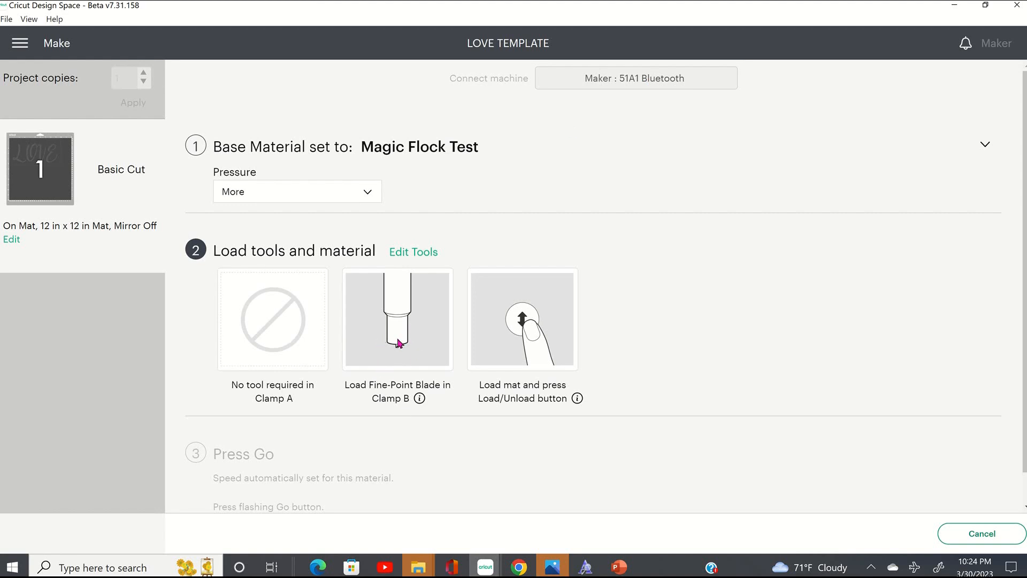
Review the available cutting blades in the tool options and close them without changing the blade.
left_click(409, 253)
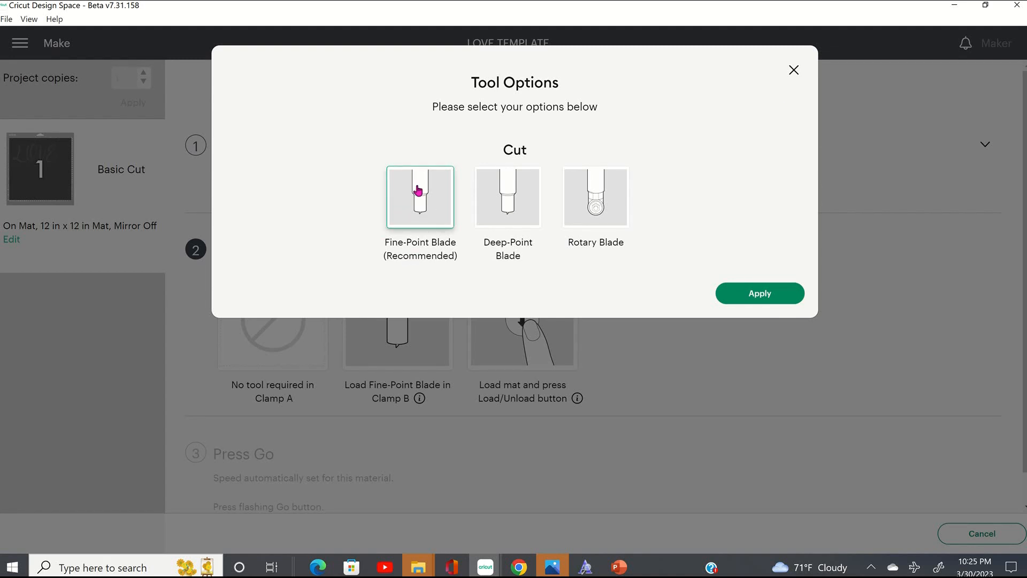
left_click(792, 74)
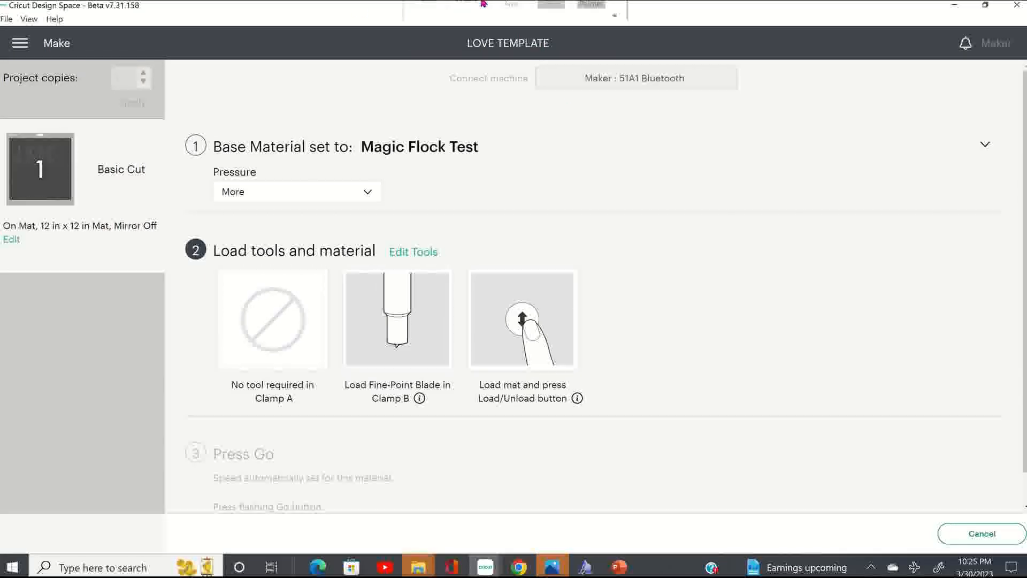
mouse_move(442, 8)
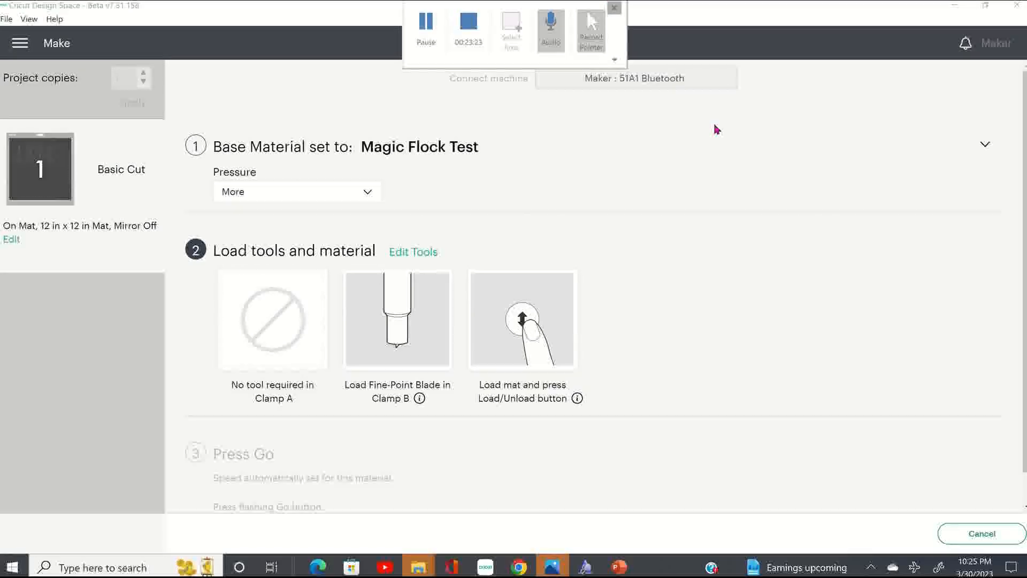